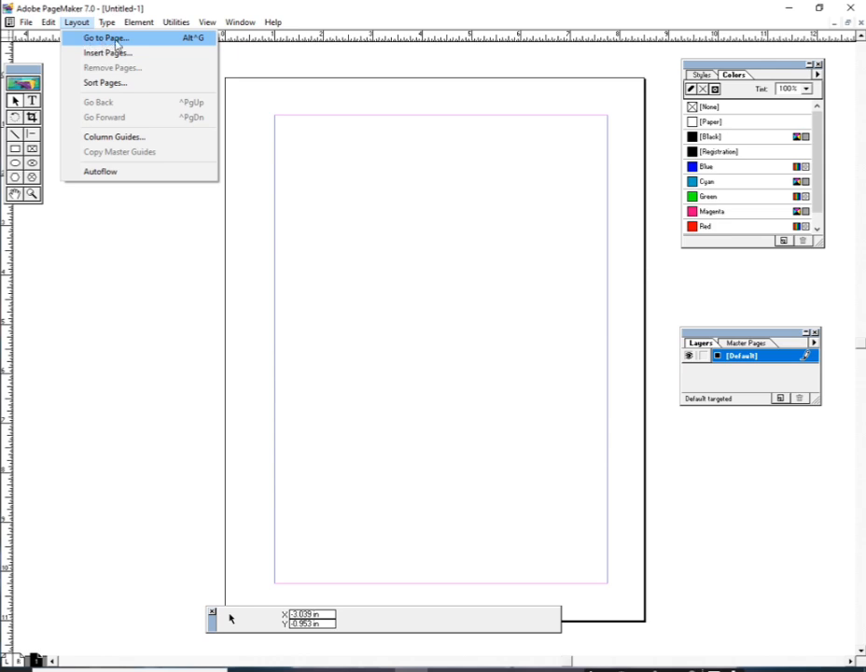
left_click(319, 81)
left_click(77, 21)
left_click(268, 172)
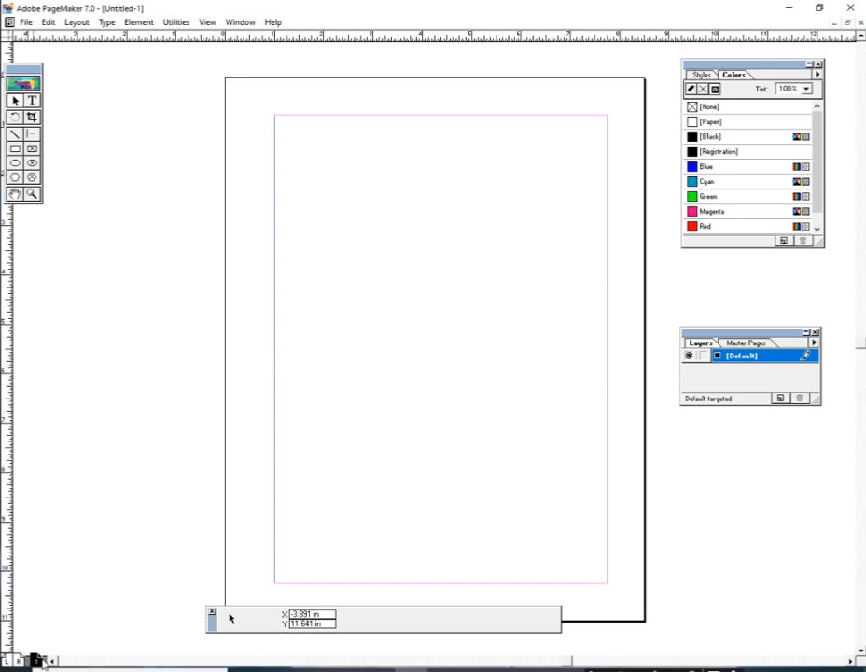
Insert 5 pages after the current page, using the Document Master.
left_click(76, 23)
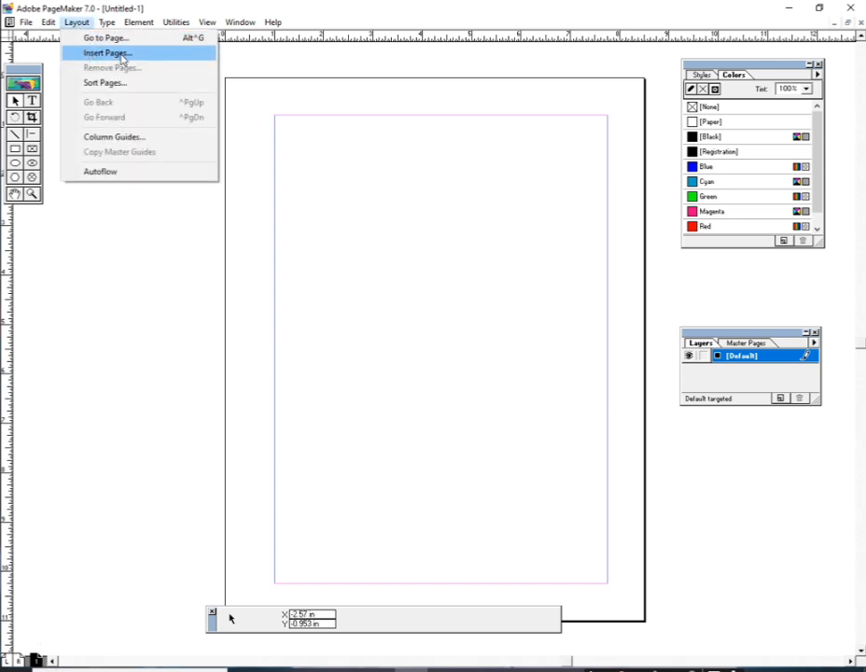
left_click(94, 53)
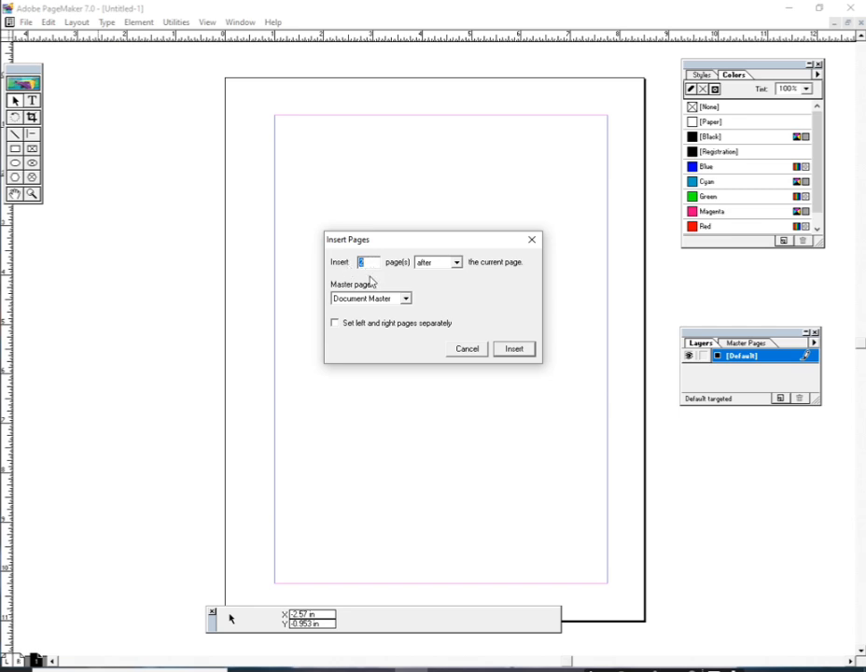
left_click(514, 351)
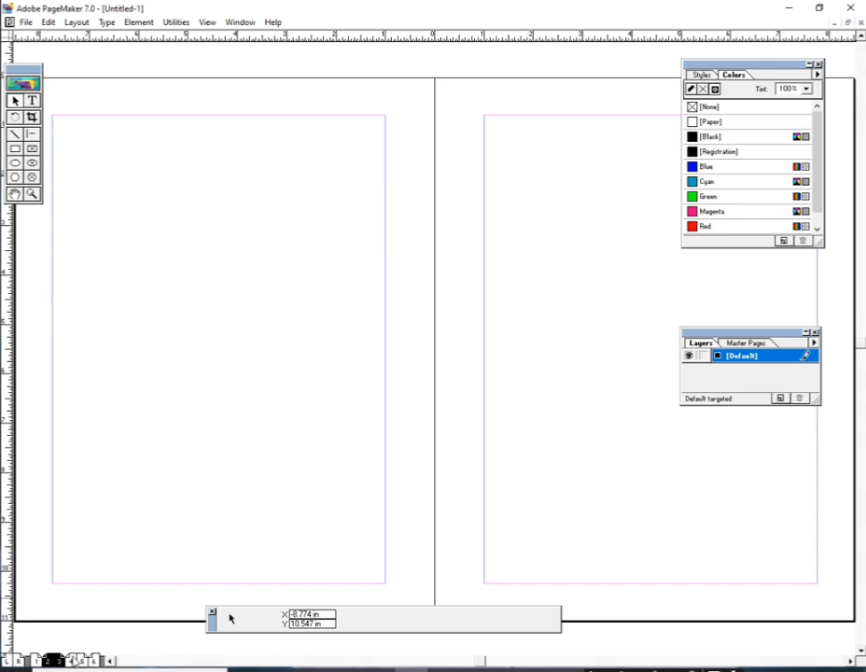
Use the Go to Page command to view page 5 and return to page 1.
left_click(79, 22)
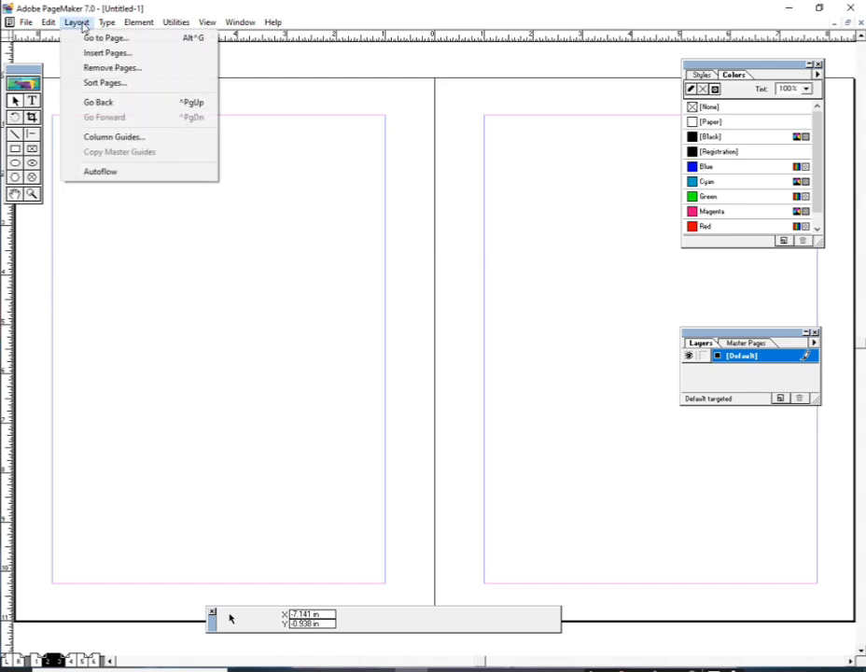
left_click(132, 46)
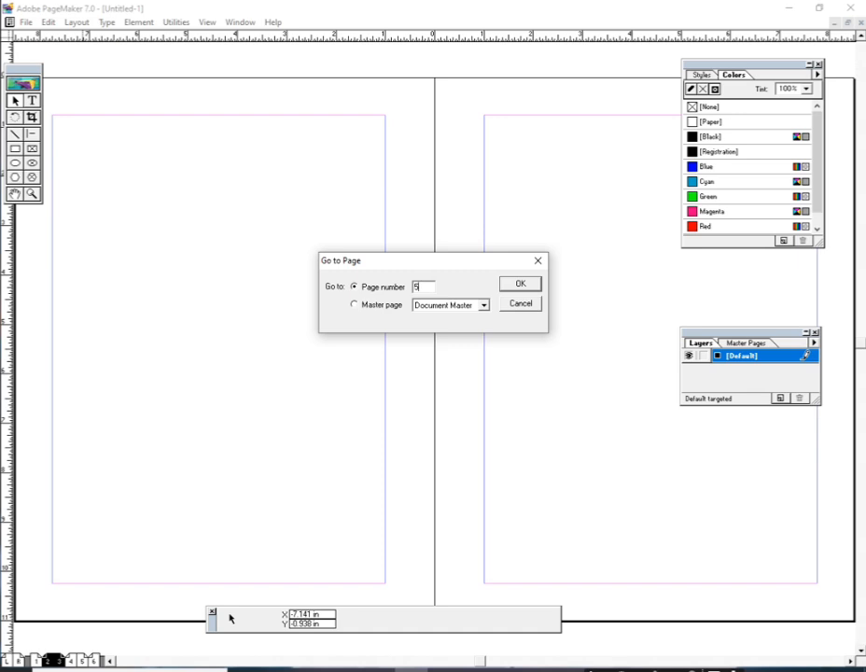
key("Return")
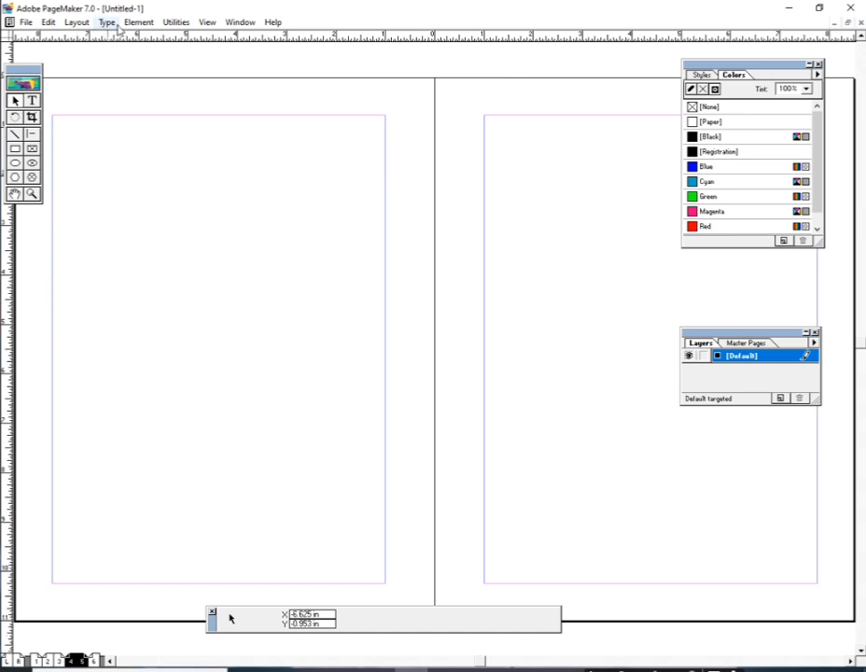
left_click(78, 22)
left_click(95, 39)
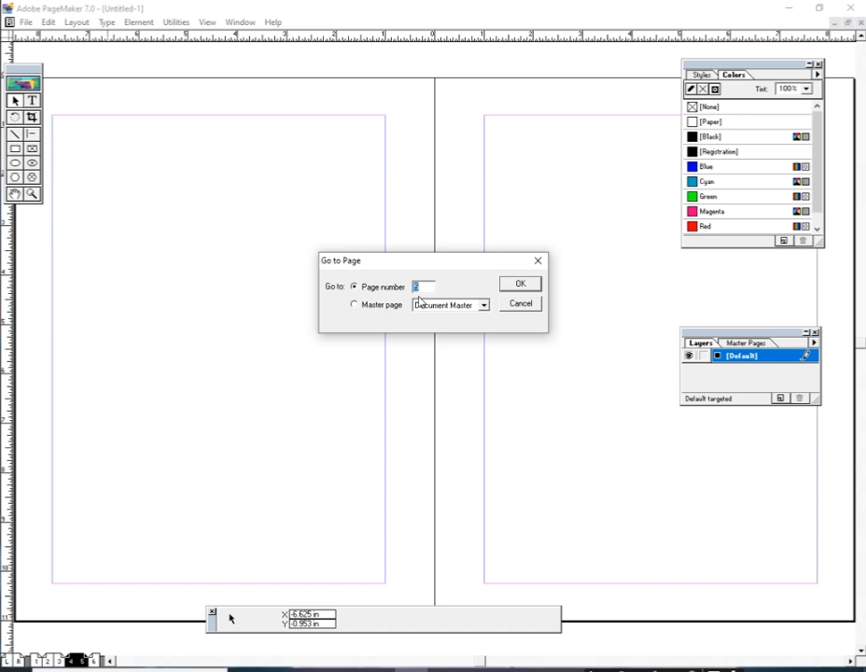
key("Return")
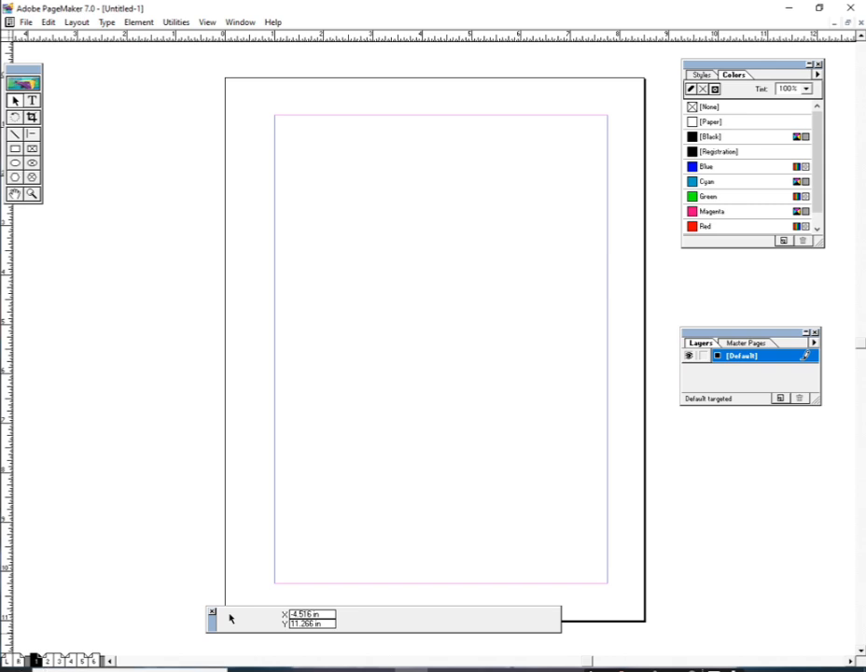
Remove pages 3 through 6 from the document and confirm the deletion.
left_click(77, 21)
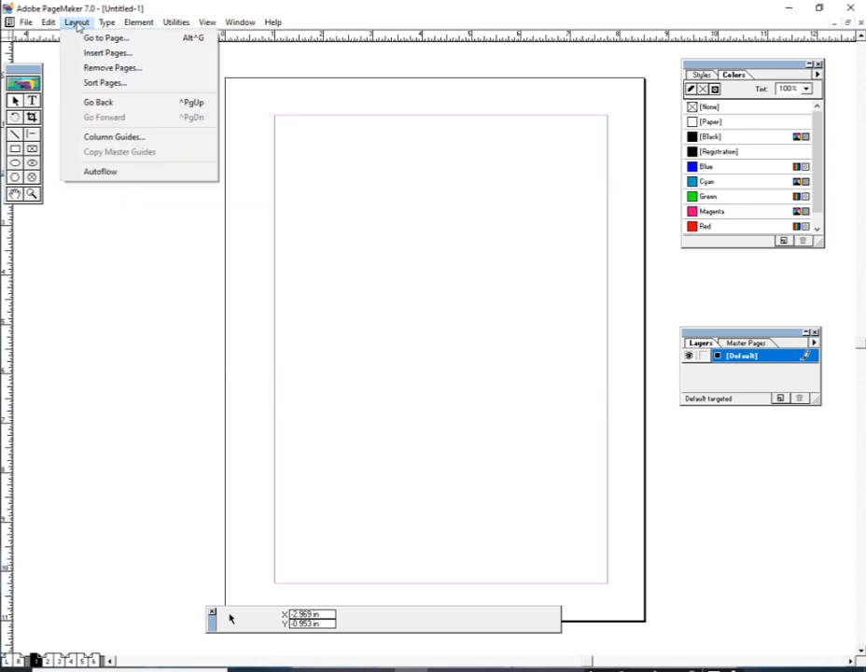
left_click(118, 70)
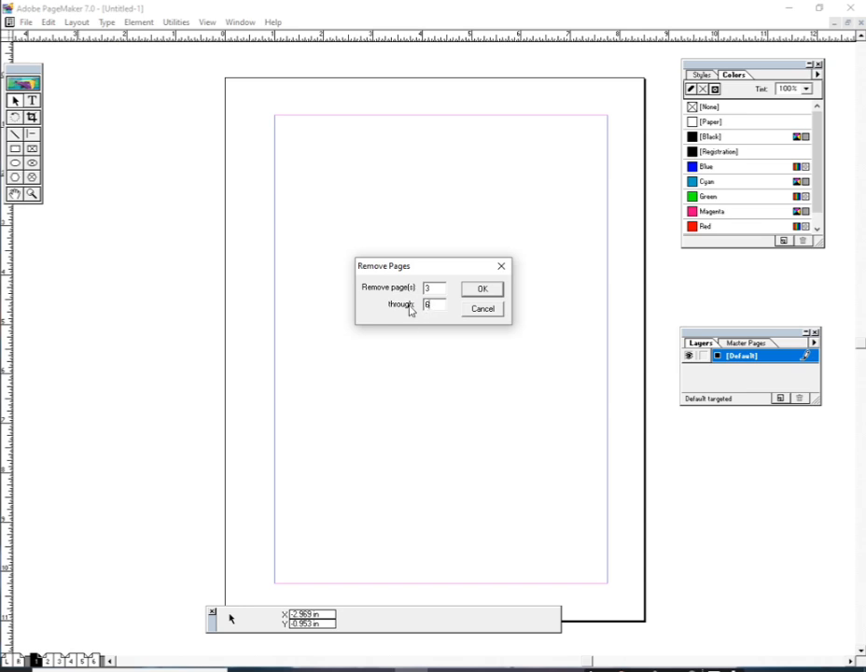
left_click(482, 292)
left_click(436, 387)
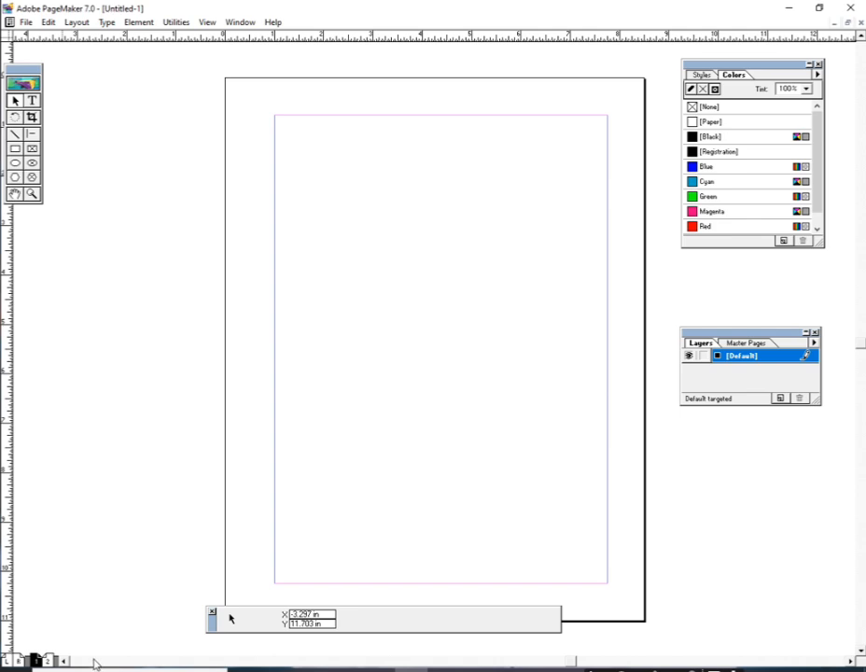
Go to page 2 and move the Control palette down so that it clears the page.
left_click(48, 661)
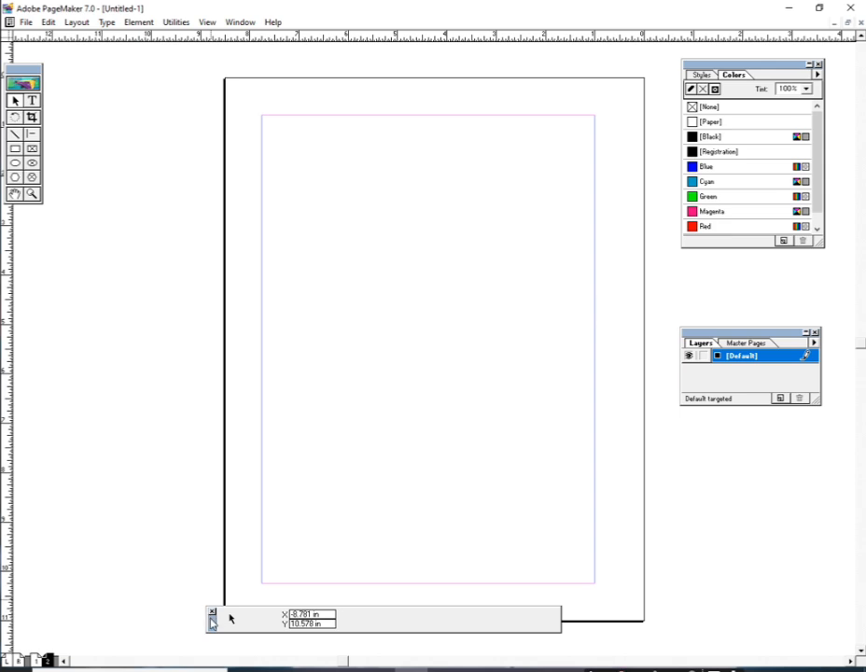
left_click_drag(222, 628, 248, 648)
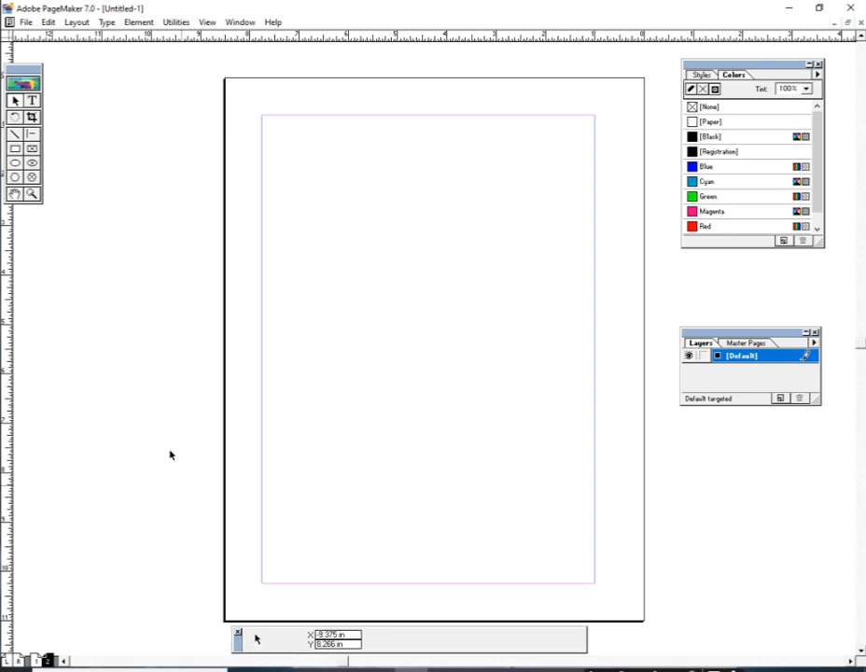
View the two page thumbnails with Sort Pages and close it without reordering anything.
left_click(75, 23)
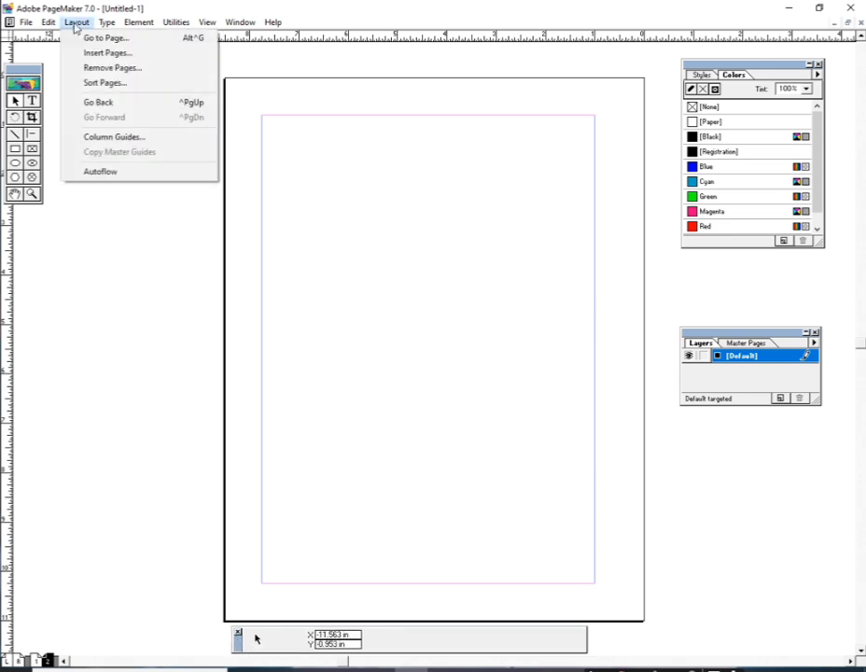
left_click(128, 88)
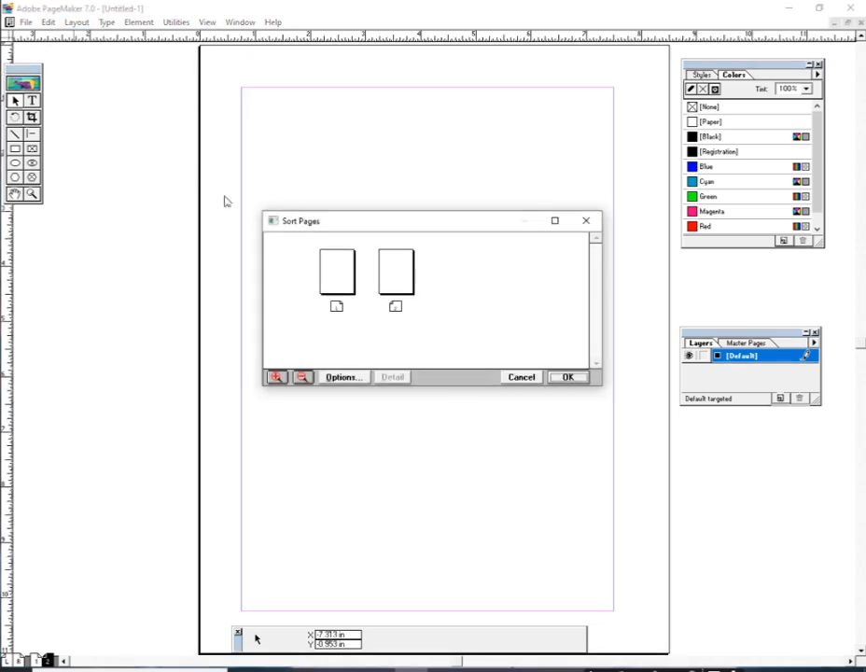
left_click_drag(334, 231, 294, 193)
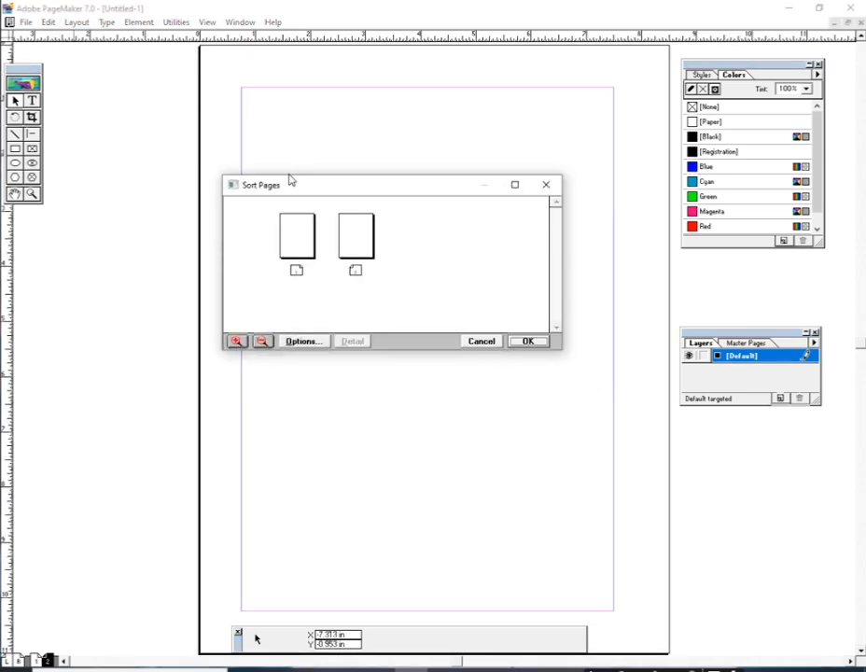
left_click(546, 185)
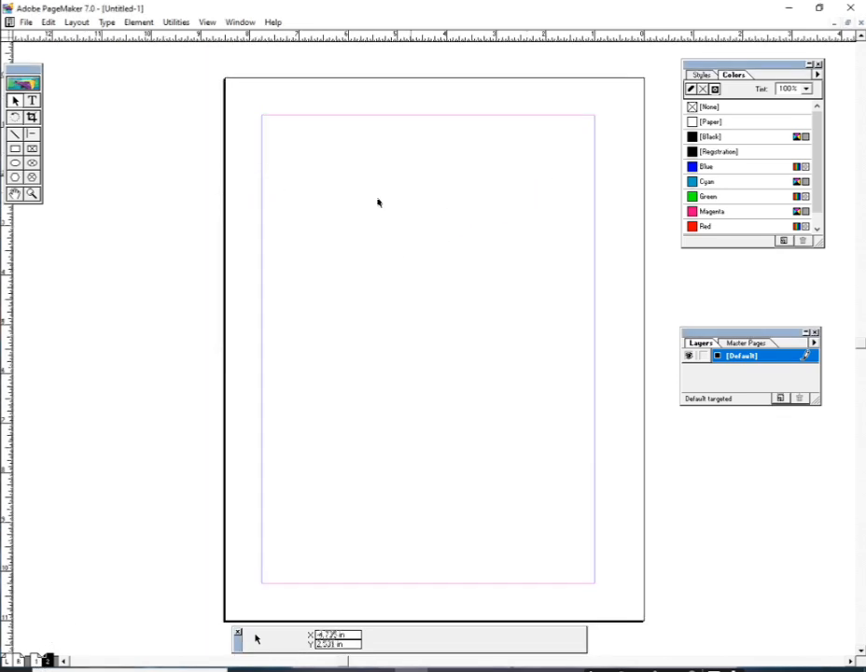
Insert 2 pages after page 2, using the Document Master.
left_click(80, 22)
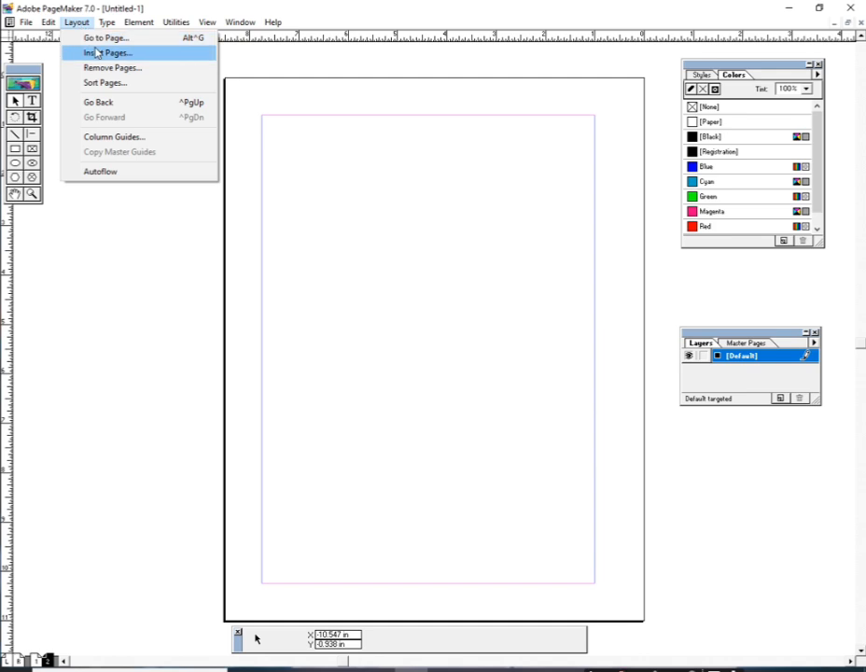
left_click(101, 52)
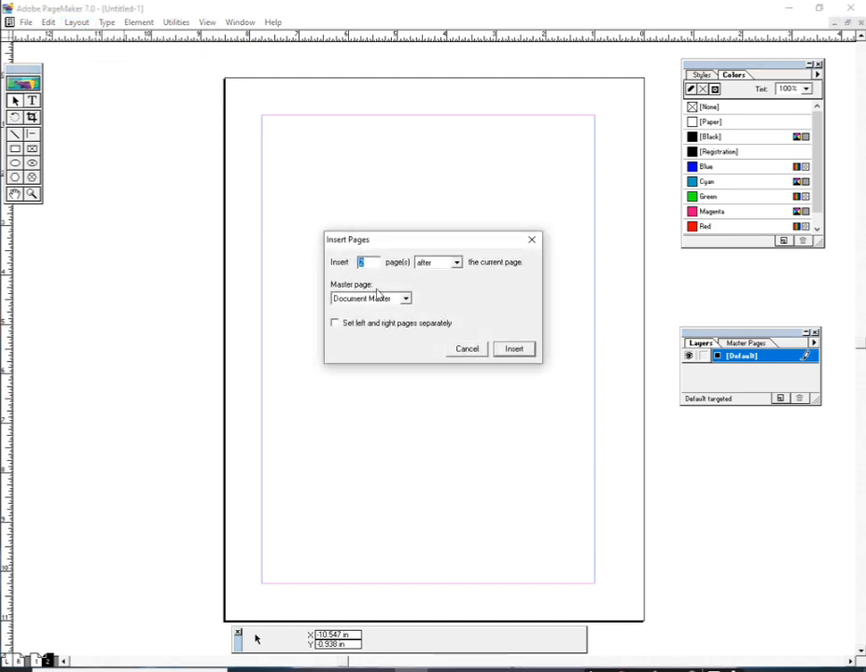
left_click(514, 351)
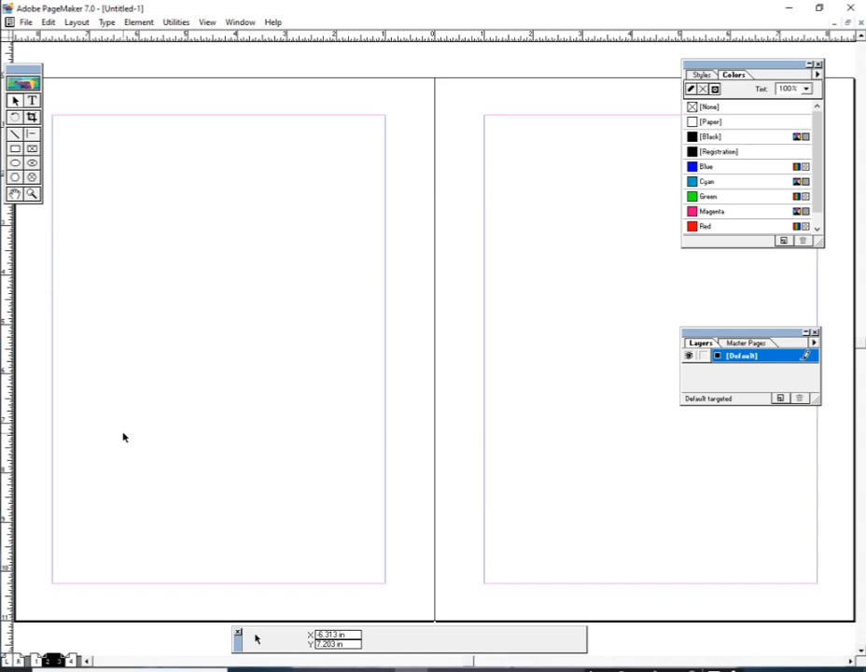
Turn off the Double-sided option in the document setup, view page 4 and return to page 1.
key("ctrl+shift+p")
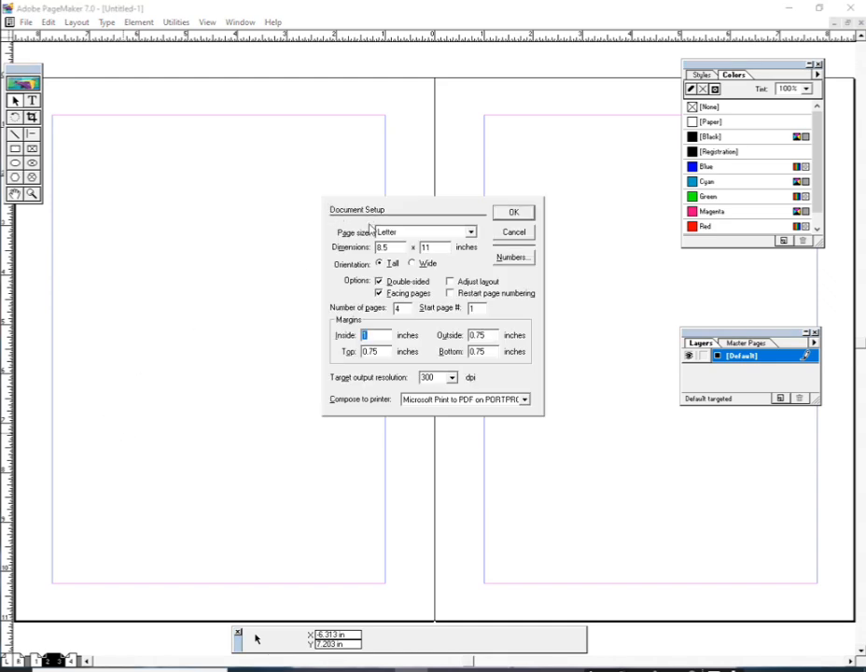
left_click(381, 282)
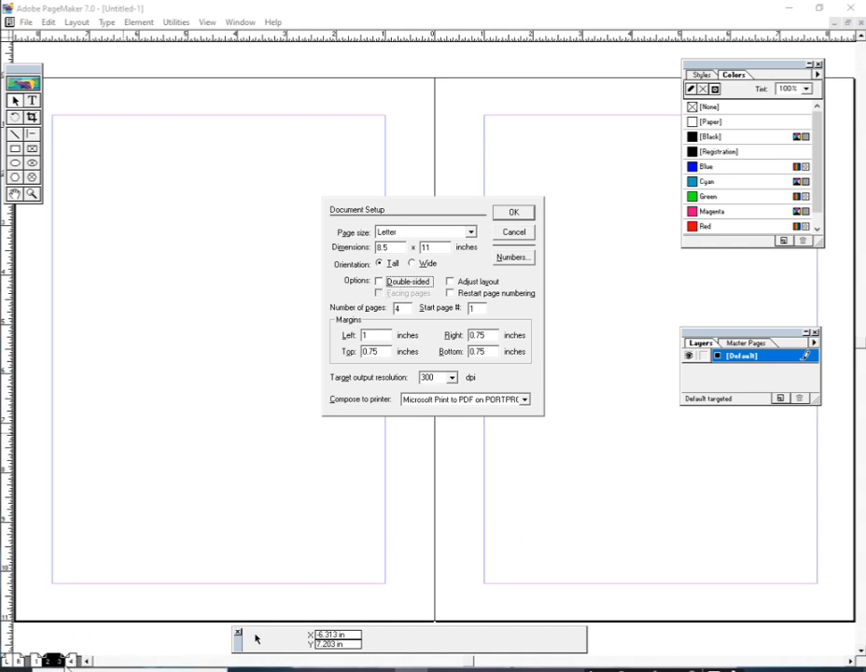
left_click(509, 215)
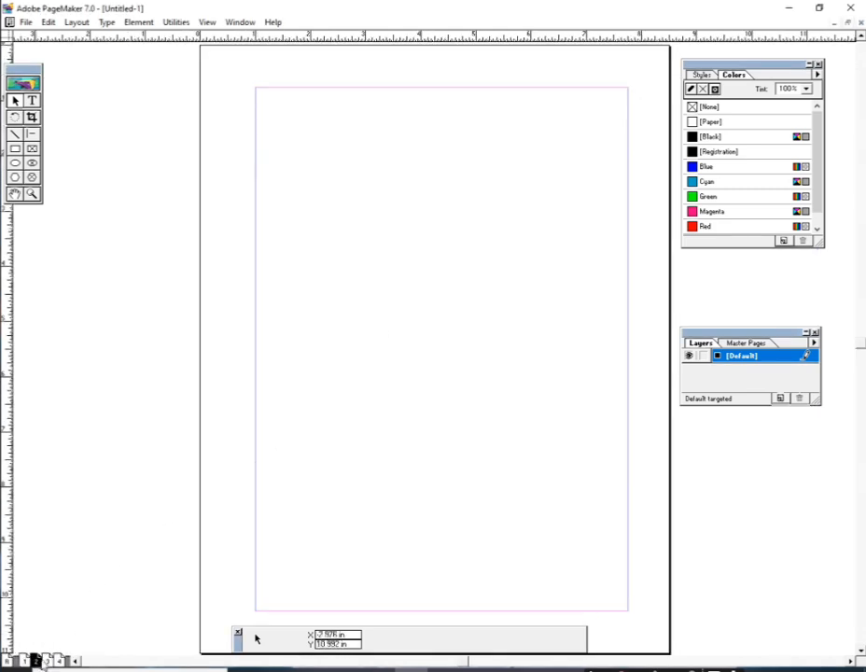
left_click(59, 662)
left_click(25, 662)
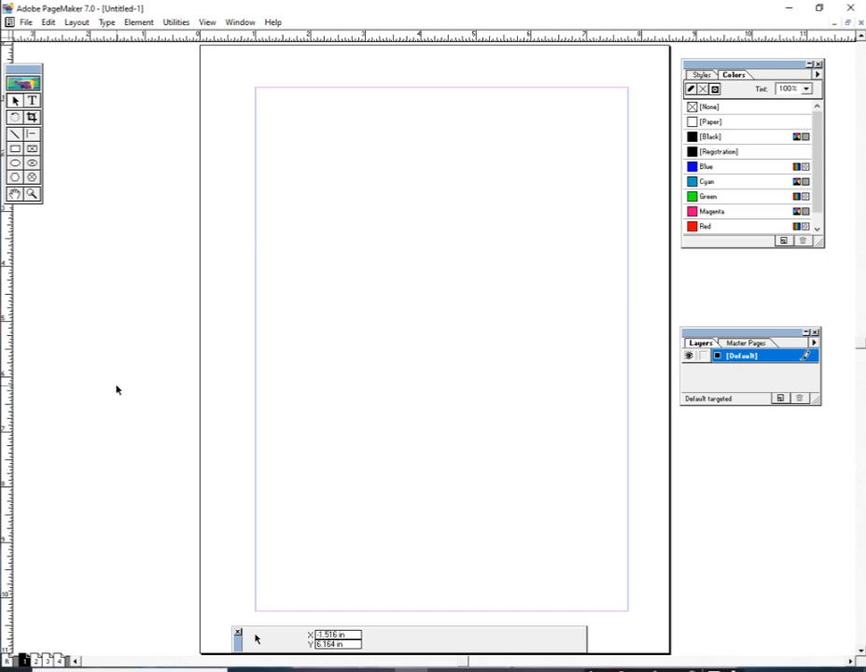
View the thumbnails of all four pages with Sort Pages and close it without reordering them.
left_click(75, 22)
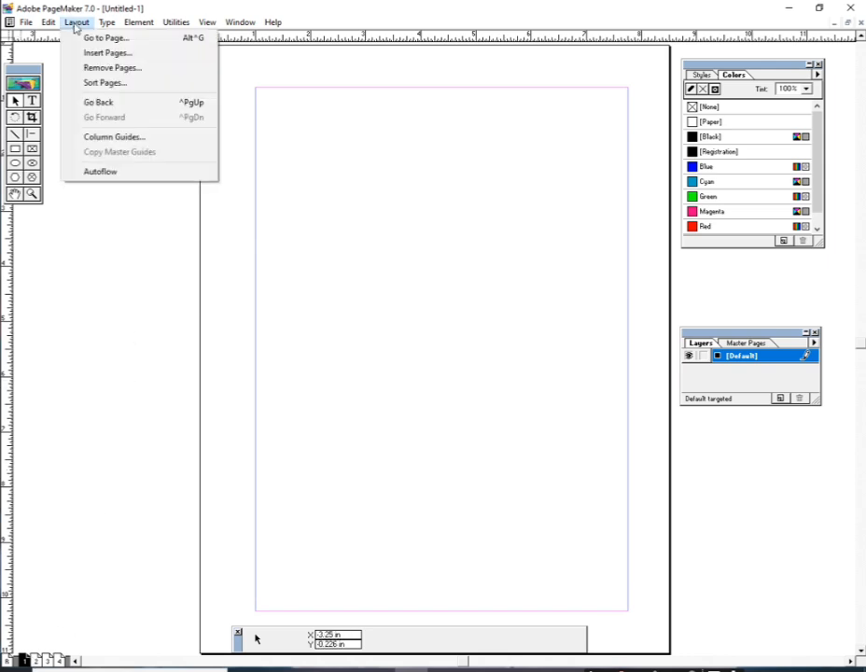
left_click(98, 92)
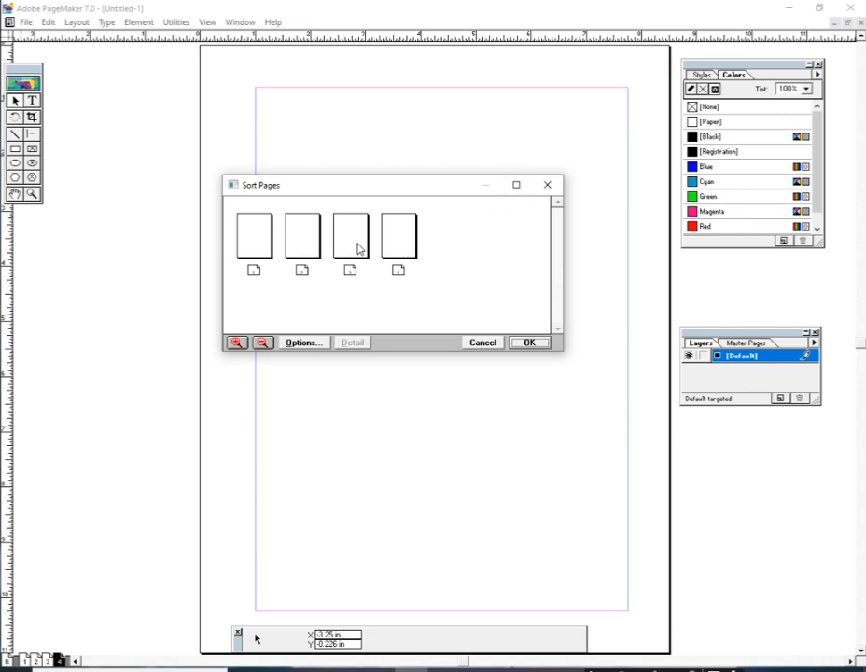
left_click(549, 186)
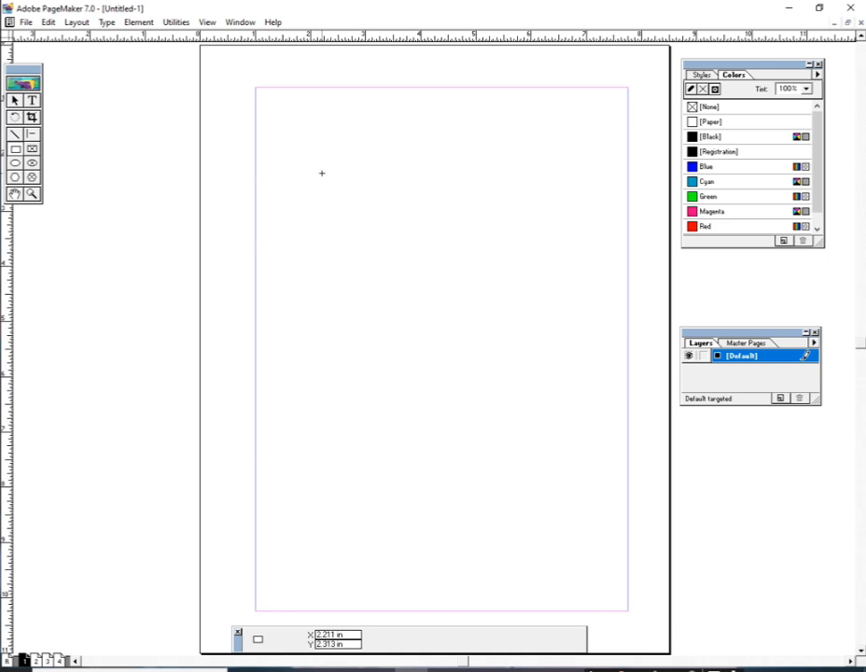
Draw a rectangle about 2.04 by 1.41 in on the upper part of page 1 and color it Blue.
mouse_move(321, 174)
left_mouse_down()
mouse_move(418, 248)
mouse_move(434, 251)
left_mouse_up()
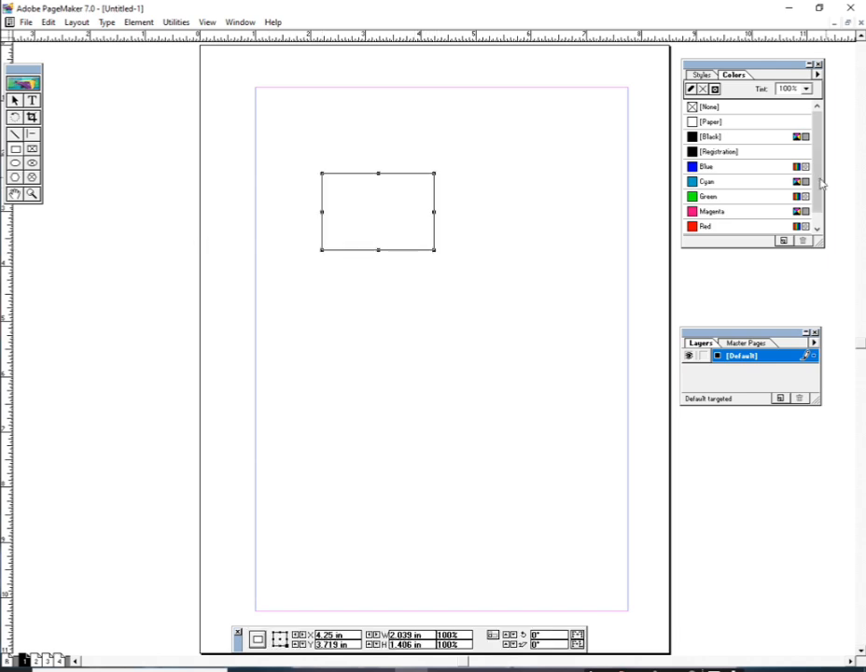
left_click(692, 168)
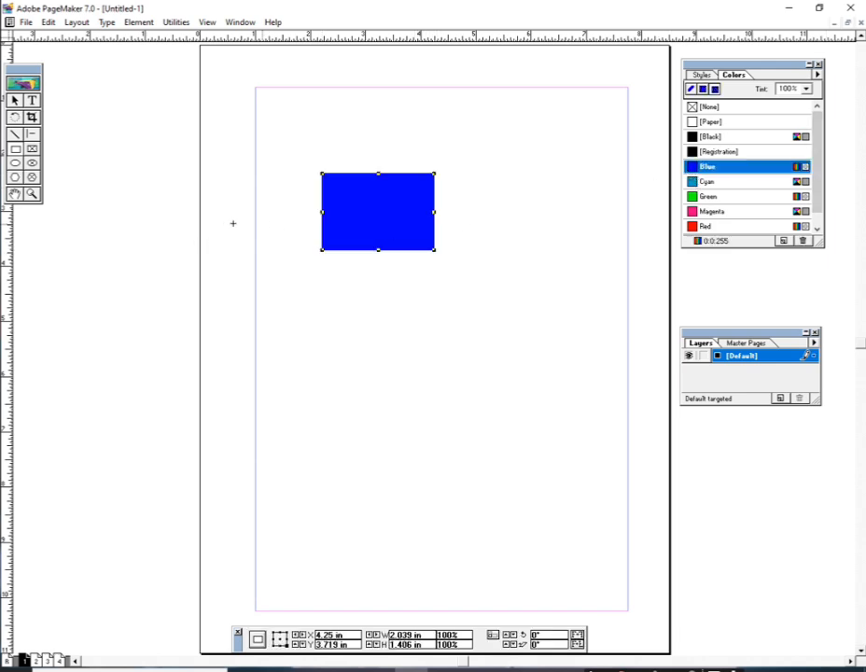
Draw an ellipse about 1.67 in wide and 1.97 in high on page 2 and color it Cyan.
key("Delete")
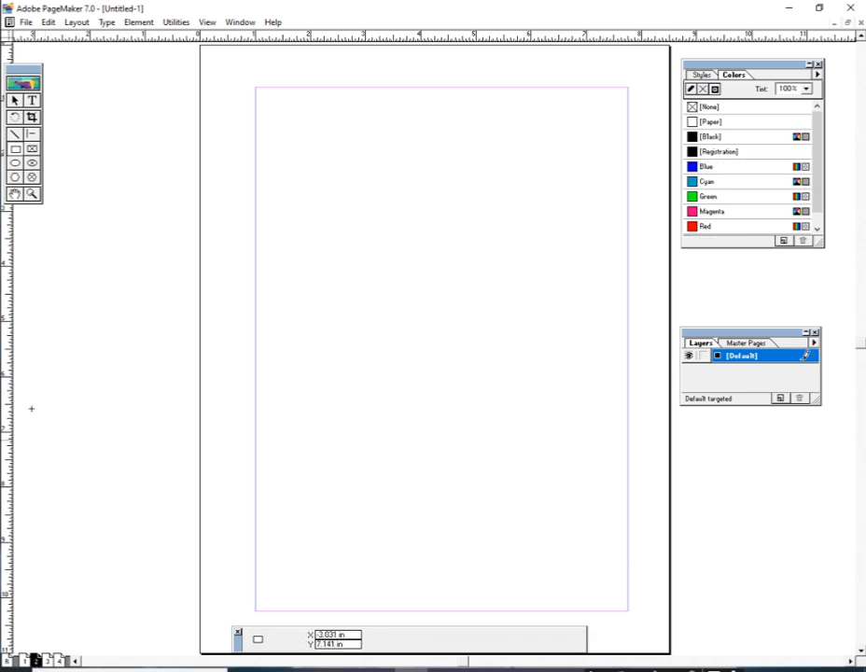
left_click(15, 162)
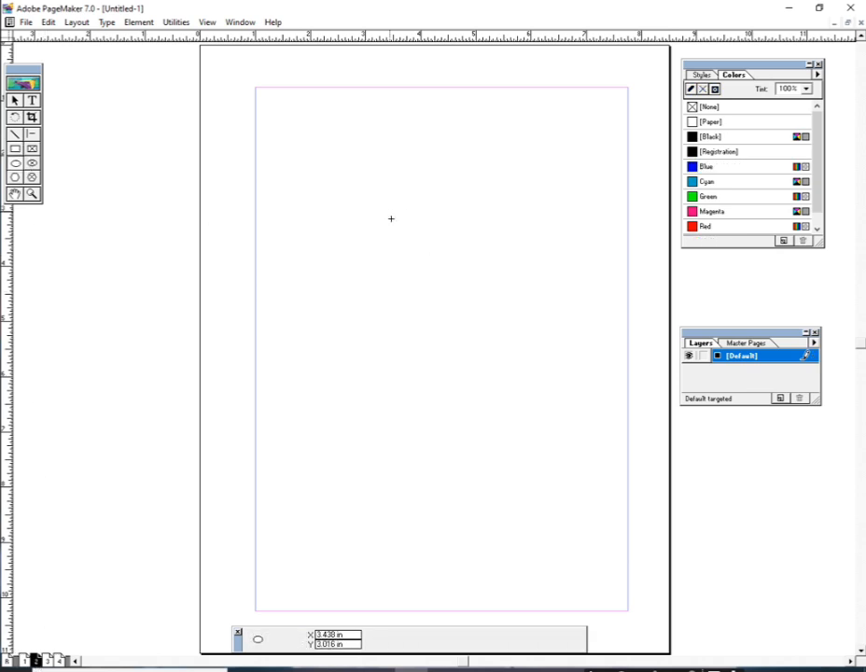
left_click_drag(390, 215, 482, 321)
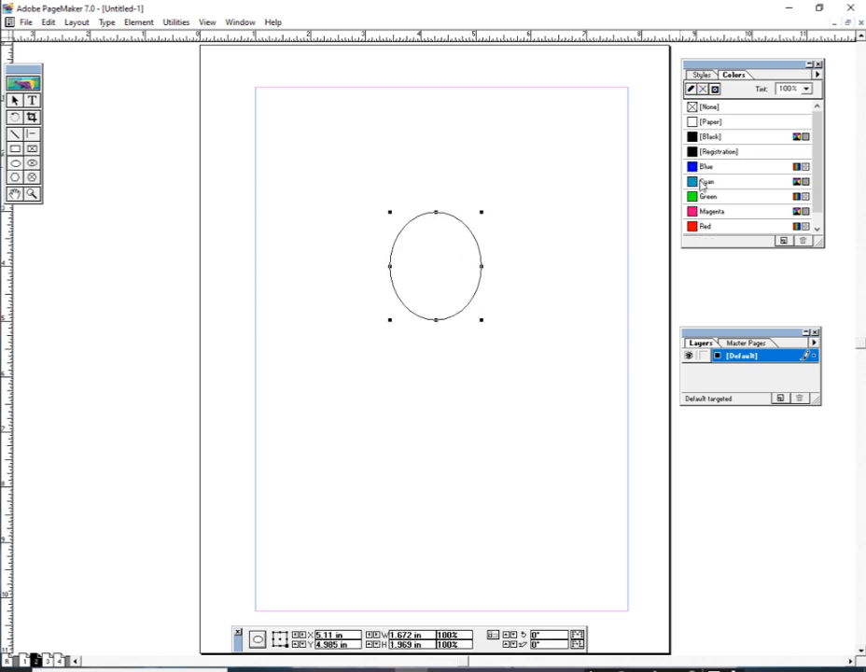
left_click(708, 181)
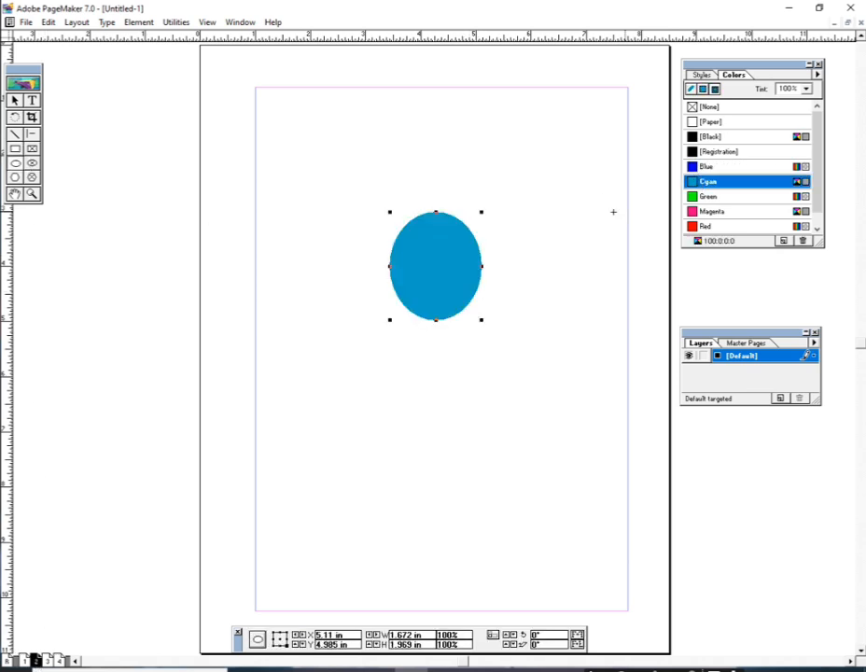
Draw a hexagon about 2.07 in wide and 2 in high on page 3 and color it Red.
left_click(48, 660)
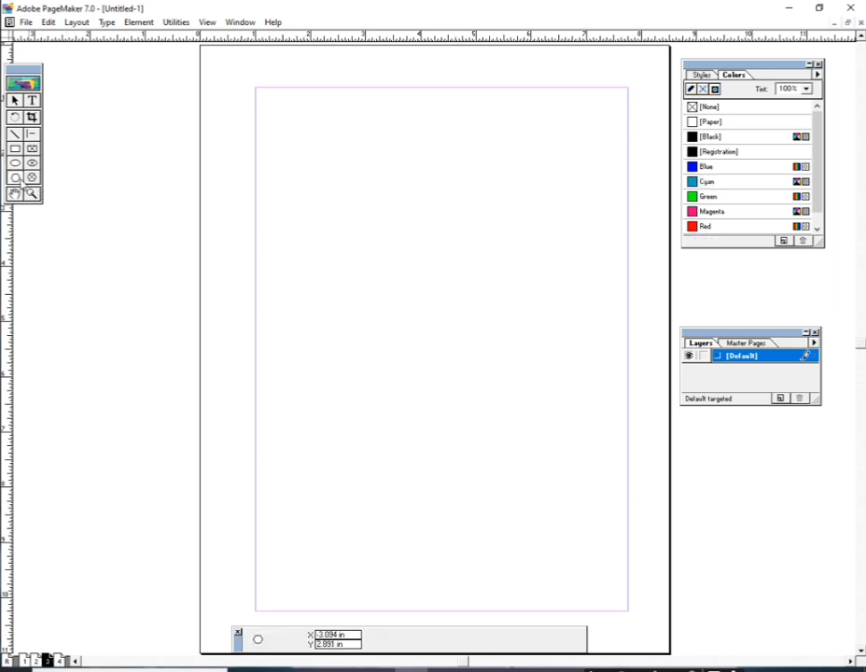
left_click_drag(363, 250, 476, 360)
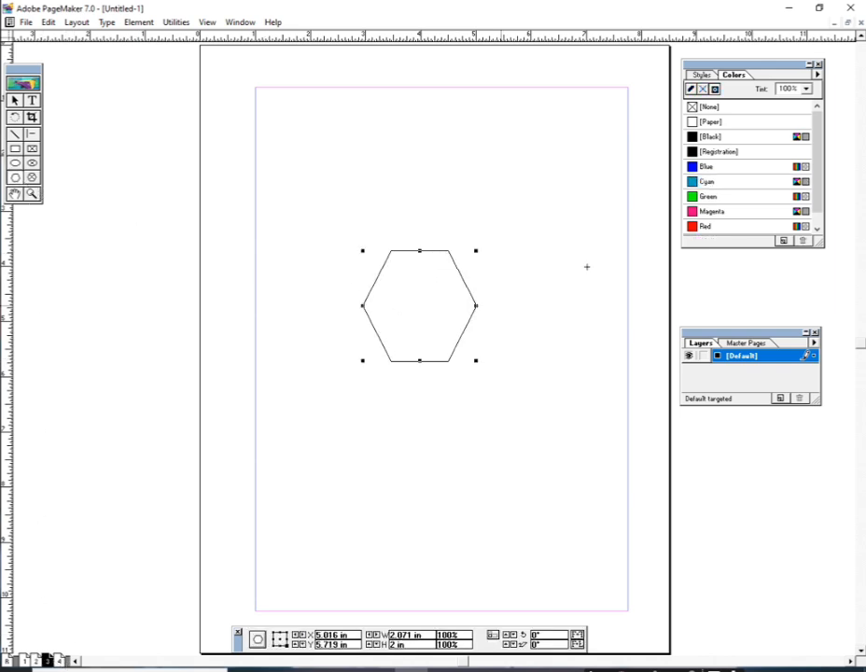
left_click(729, 227)
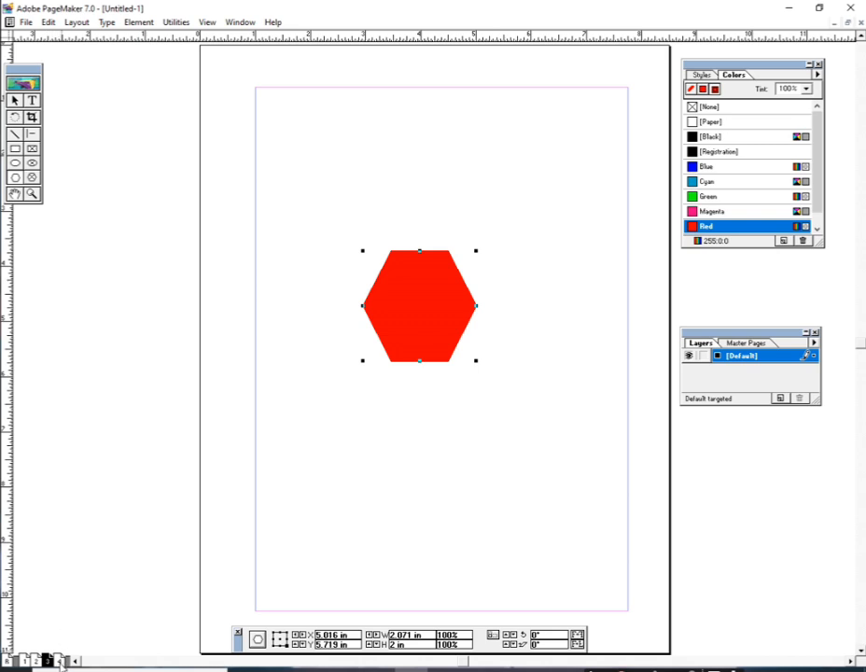
Draw a rectangle about 2.80 by 1.91 in on page 4 and color it Green.
key("Delete")
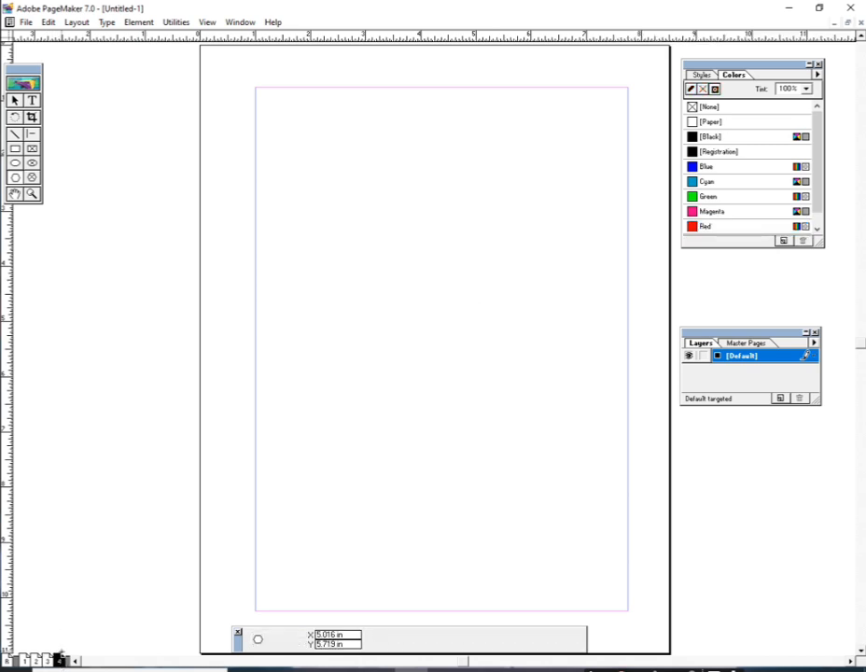
left_click(15, 150)
left_click_drag(325, 231, 479, 337)
left_click(717, 196)
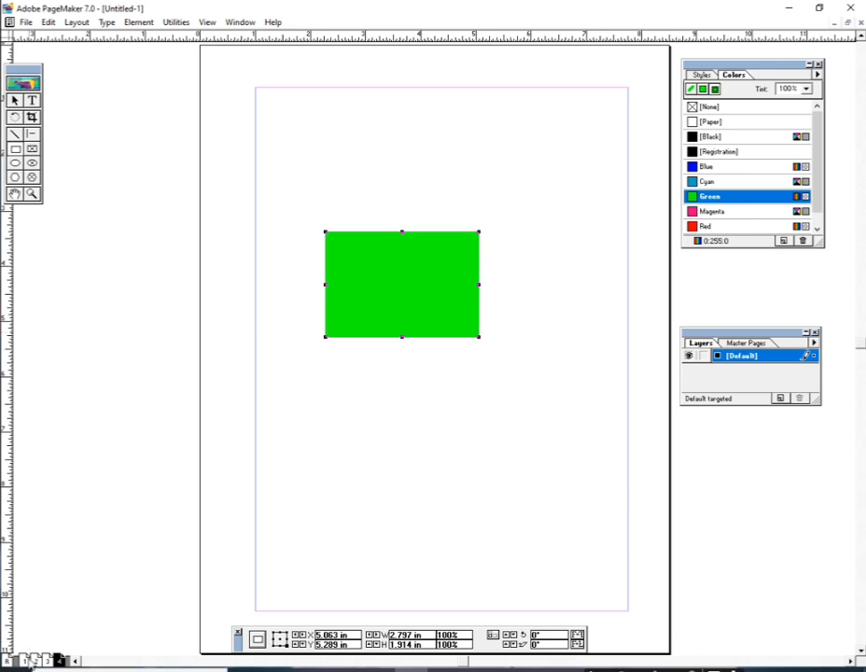
Page through all four pages in both directions to review the shape on each, ending on page 1.
left_click(26, 661)
left_click(37, 662)
left_click(49, 662)
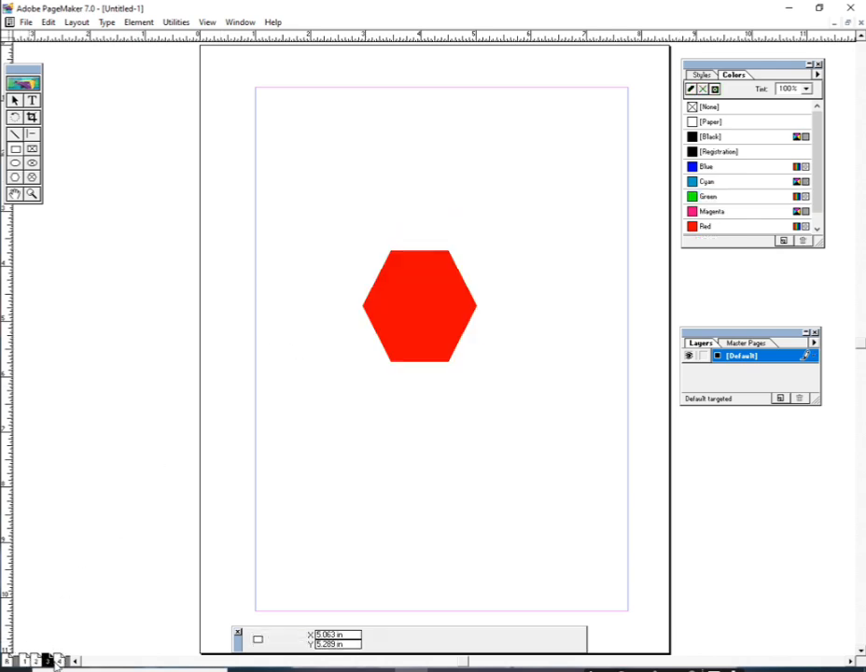
left_click(59, 662)
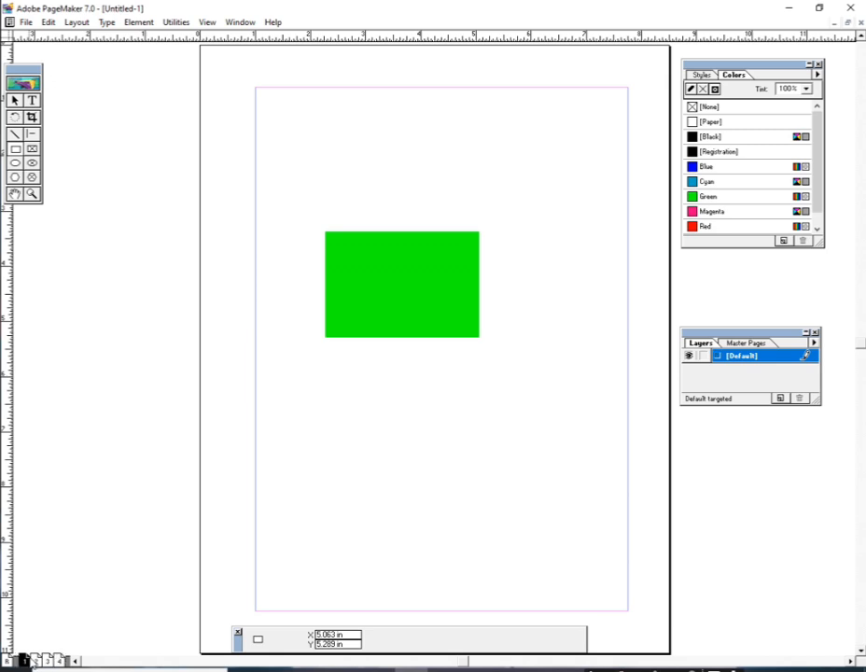
left_click(27, 661)
left_click(37, 662)
left_click(48, 662)
left_click(58, 662)
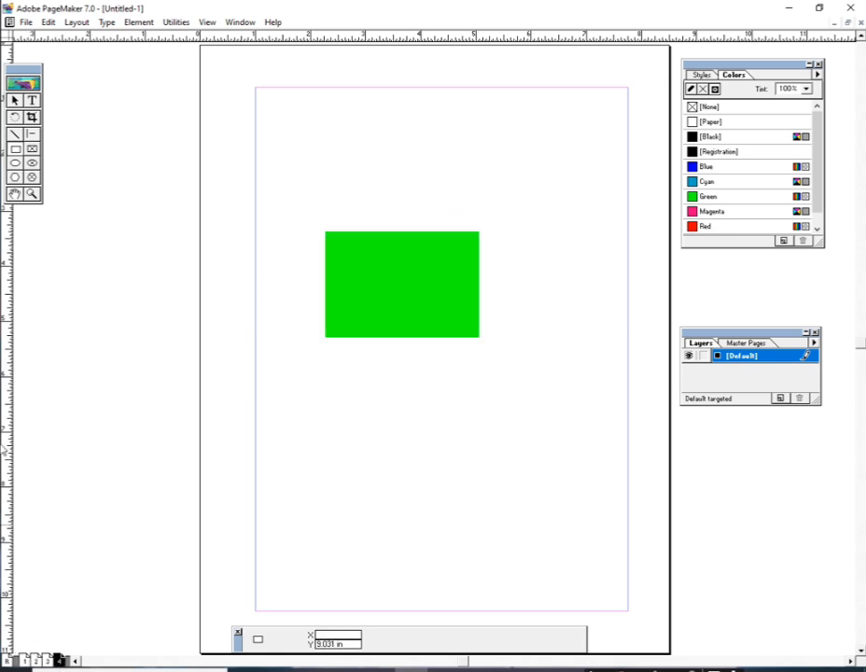
left_click(47, 660)
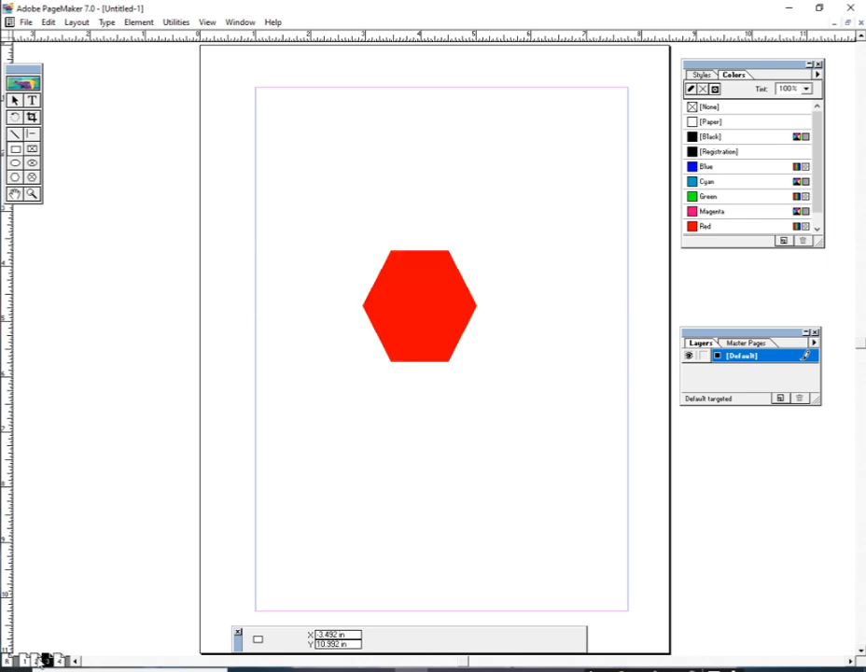
left_click(35, 660)
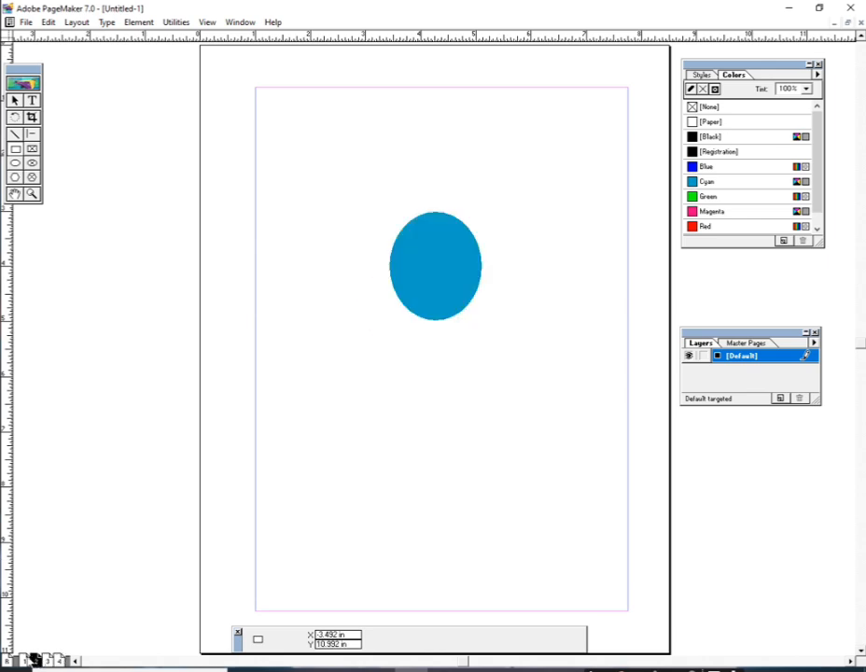
left_click(24, 660)
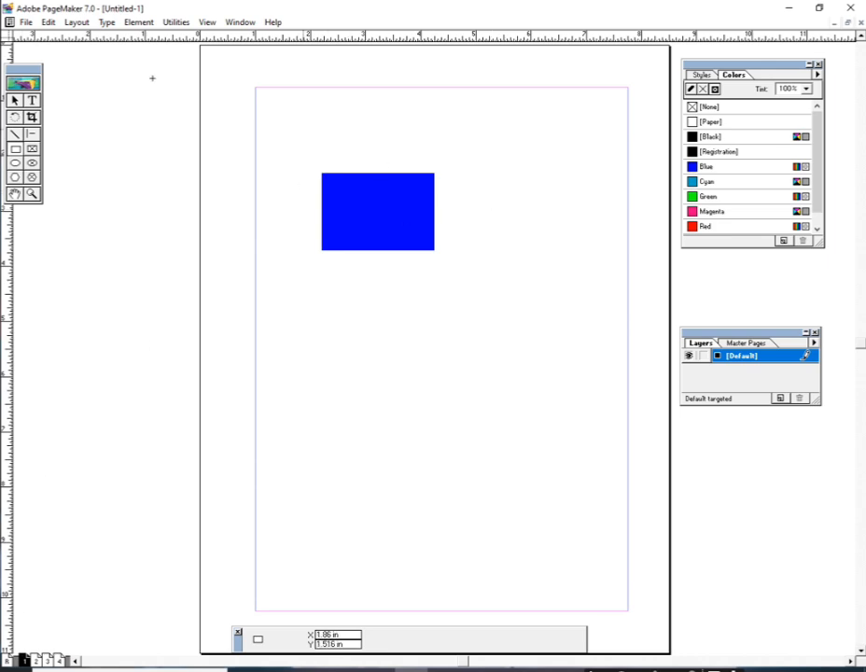
Reorder the pages with Sort Pages, placing the green rectangle's page first and the blue rectangle's page last, and apply the new order.
left_click(80, 23)
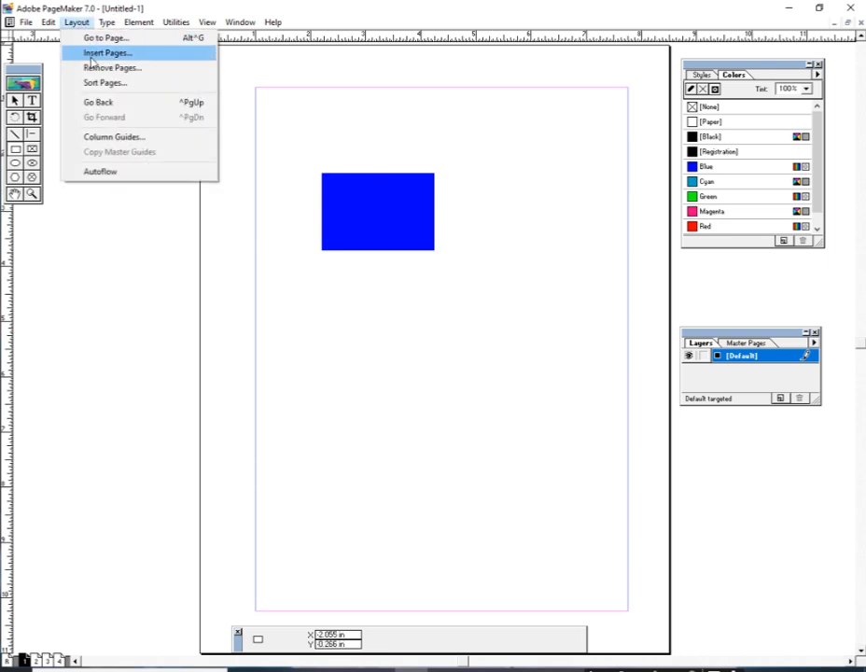
left_click(101, 83)
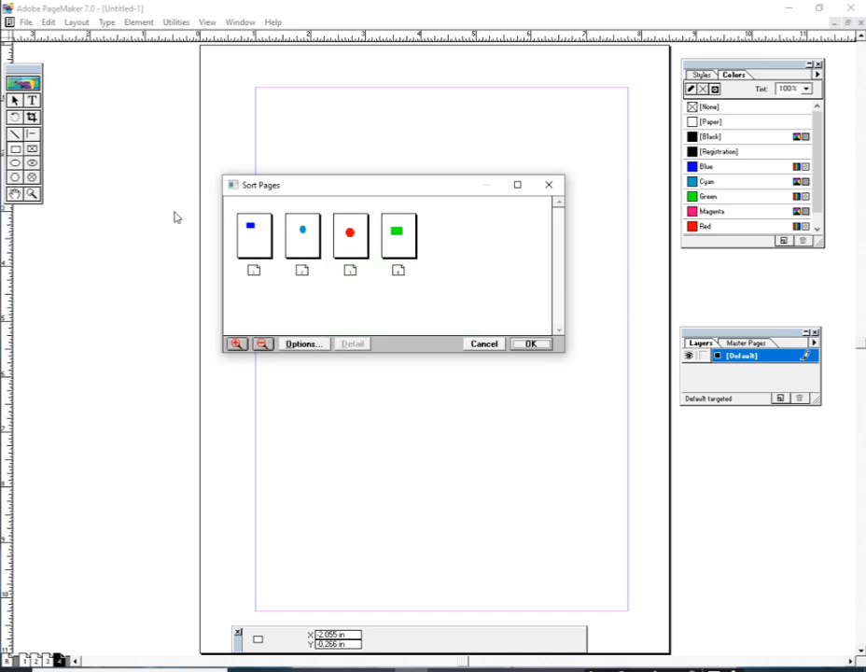
left_click_drag(302, 194, 317, 282)
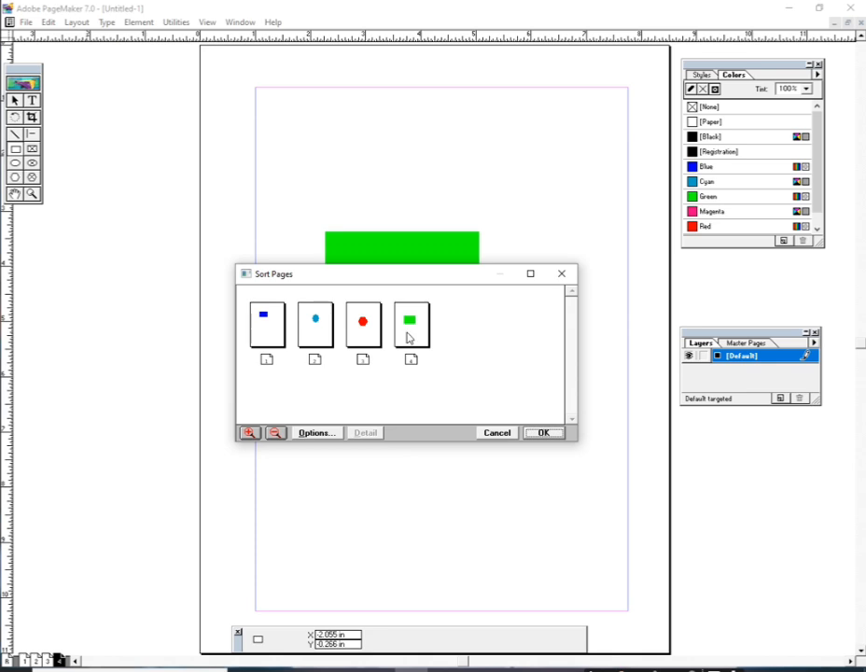
left_click_drag(412, 344, 247, 327)
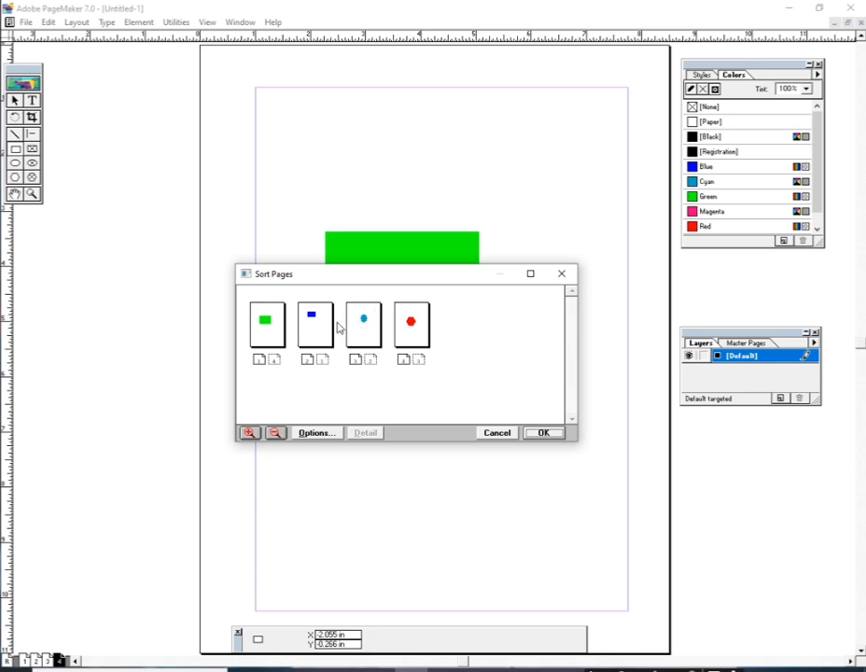
left_click_drag(323, 331, 429, 341)
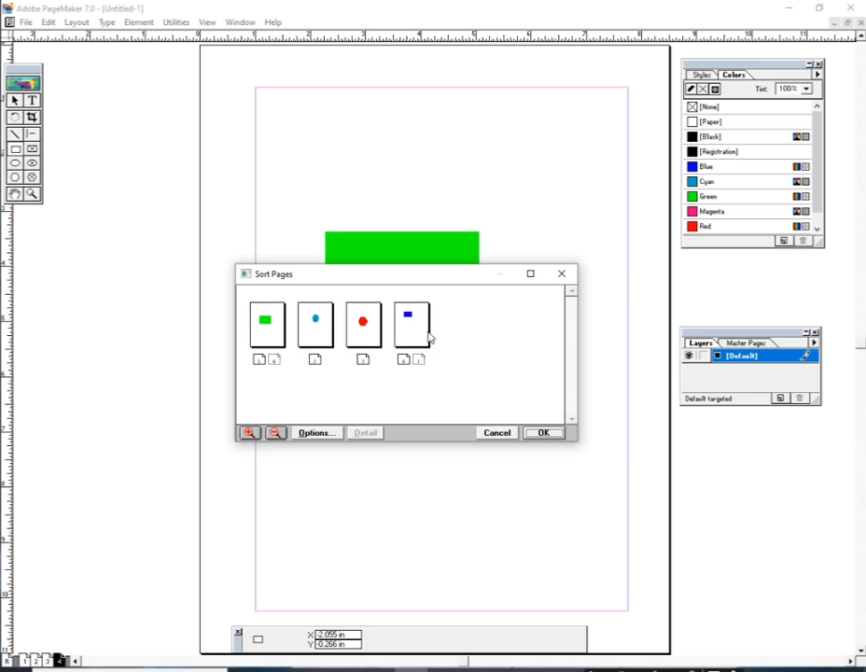
left_click(546, 434)
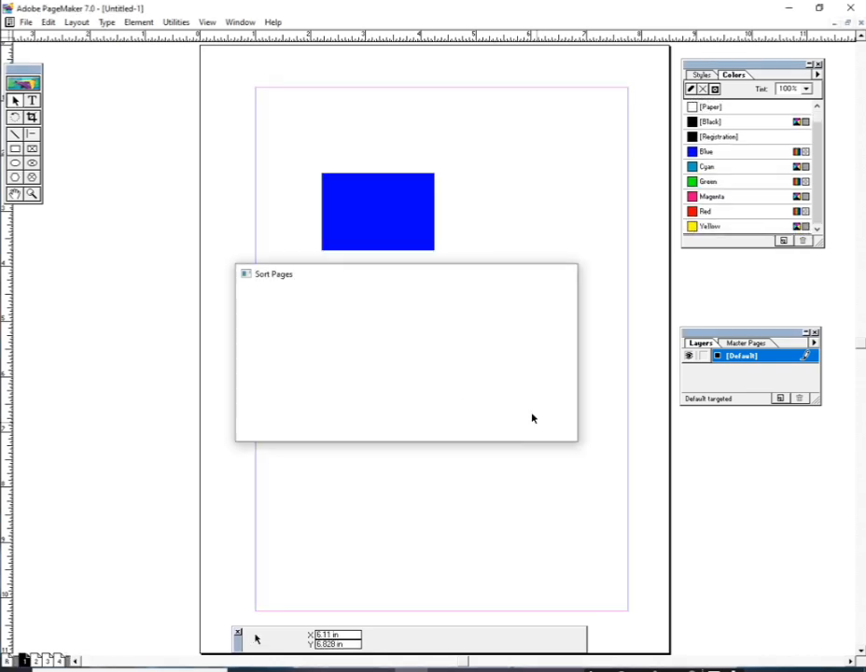
Check the new page order by selecting the rectangles on pages 4 and 1, and reopen Sort Pages.
left_click(60, 660)
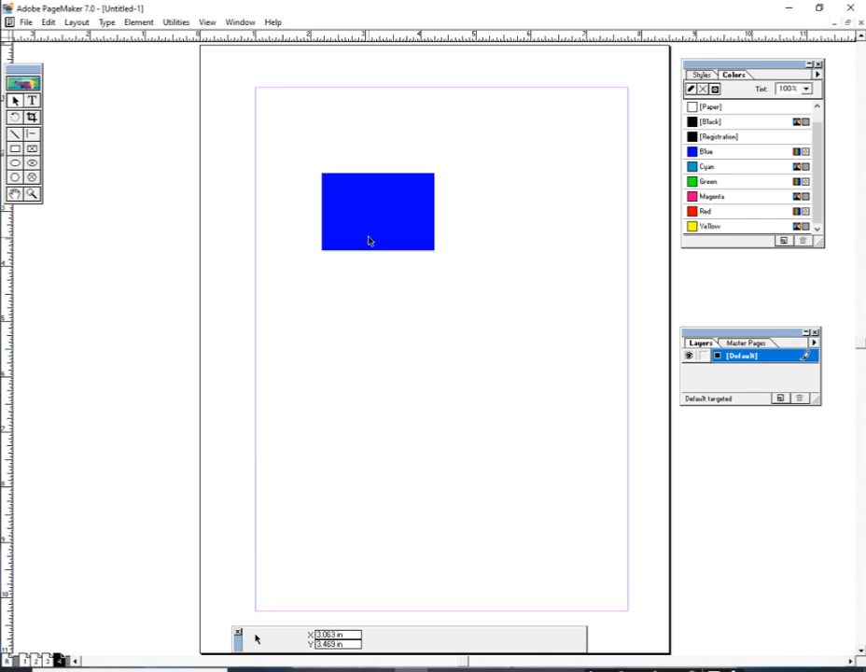
left_click_drag(307, 148, 444, 293)
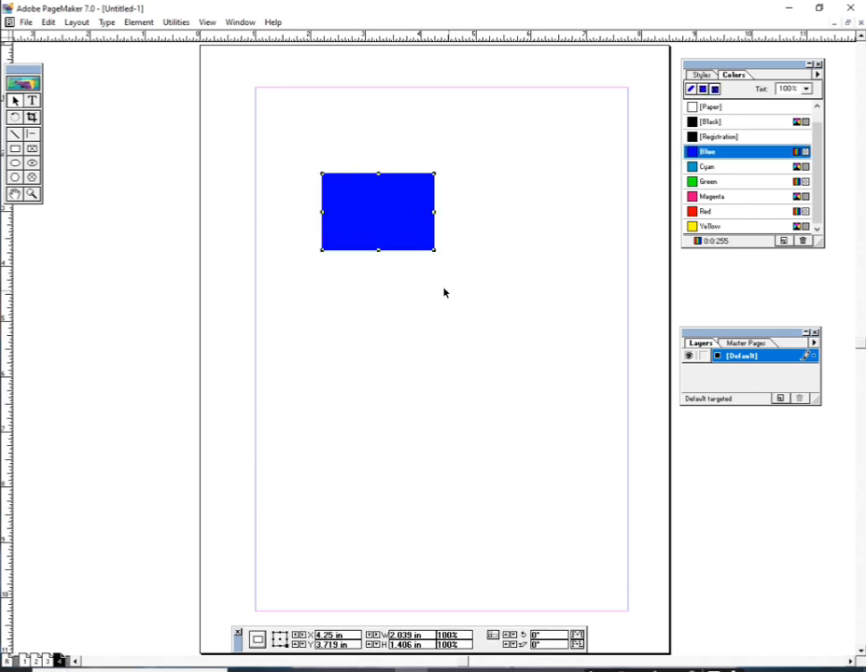
left_click(26, 662)
left_click_drag(305, 210, 487, 364)
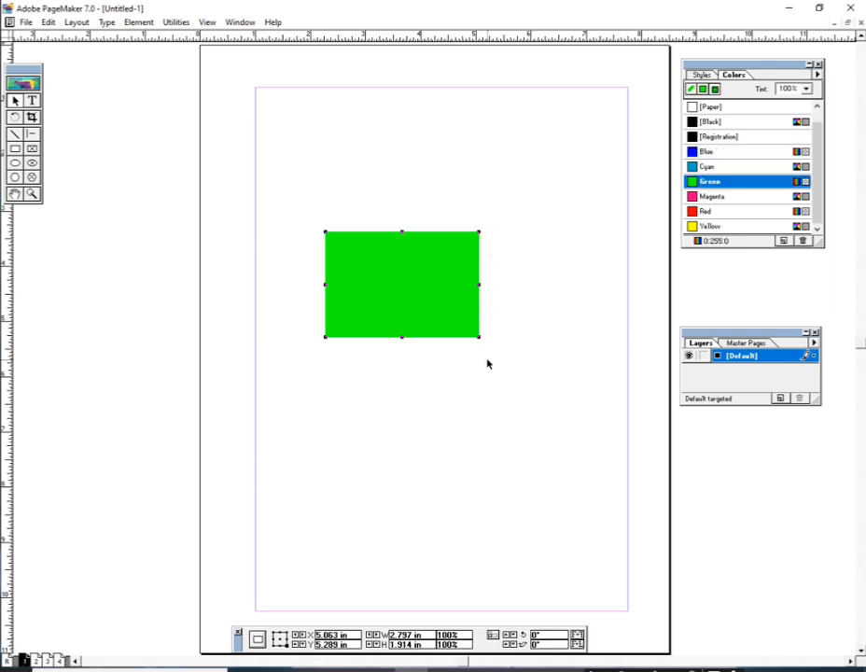
left_click(69, 21)
left_click(86, 83)
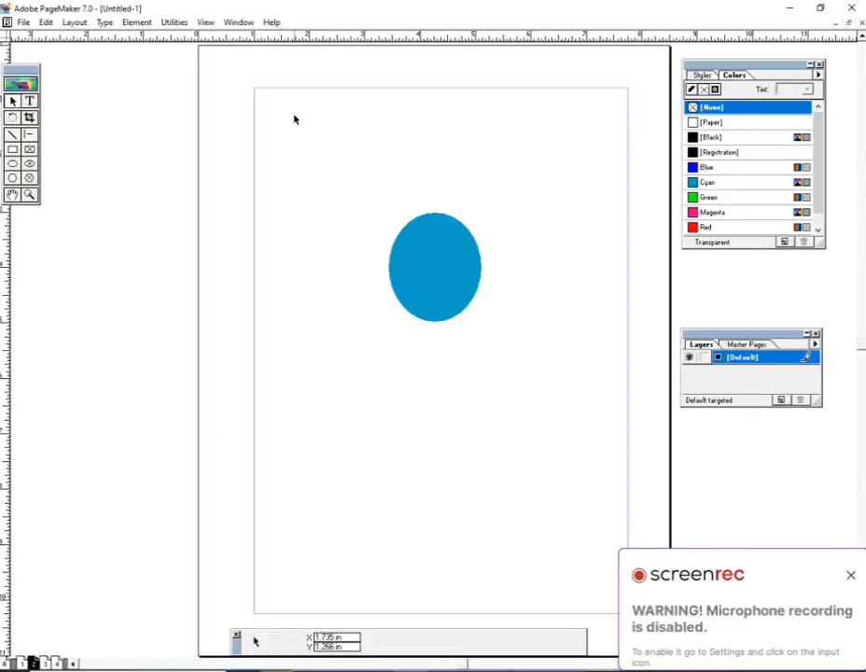
Divide page 2 into three columns with Column Guides.
left_click(72, 23)
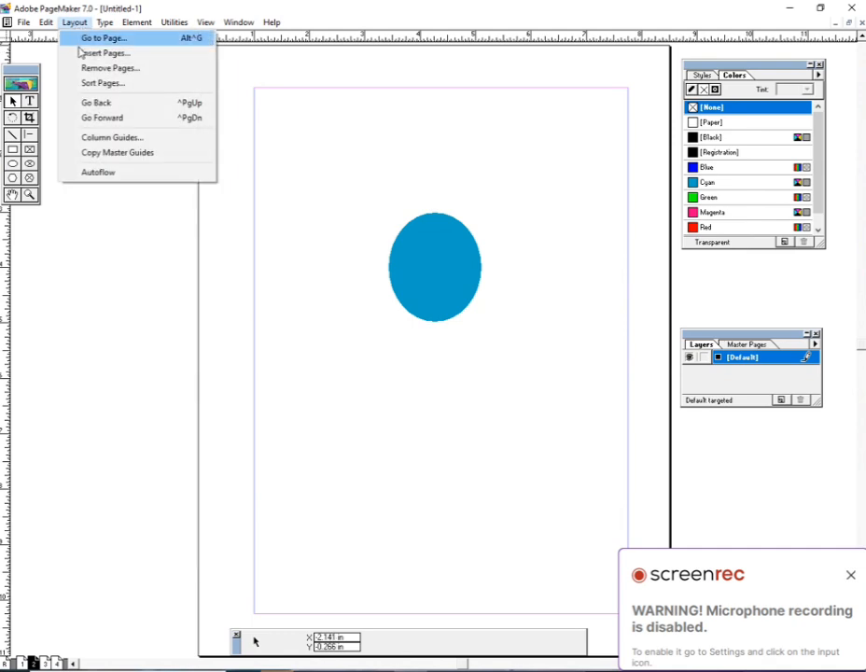
left_click(100, 140)
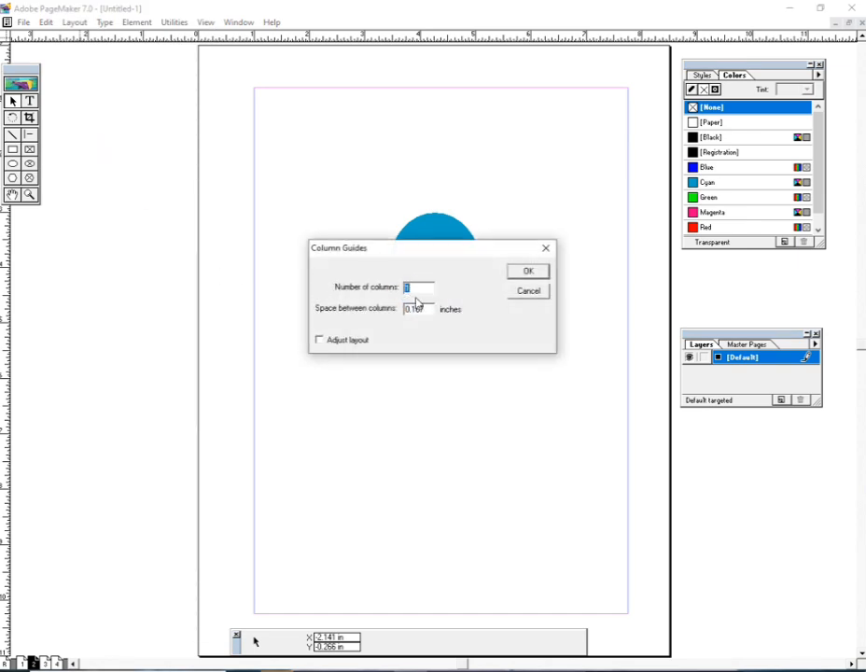
left_click(521, 271)
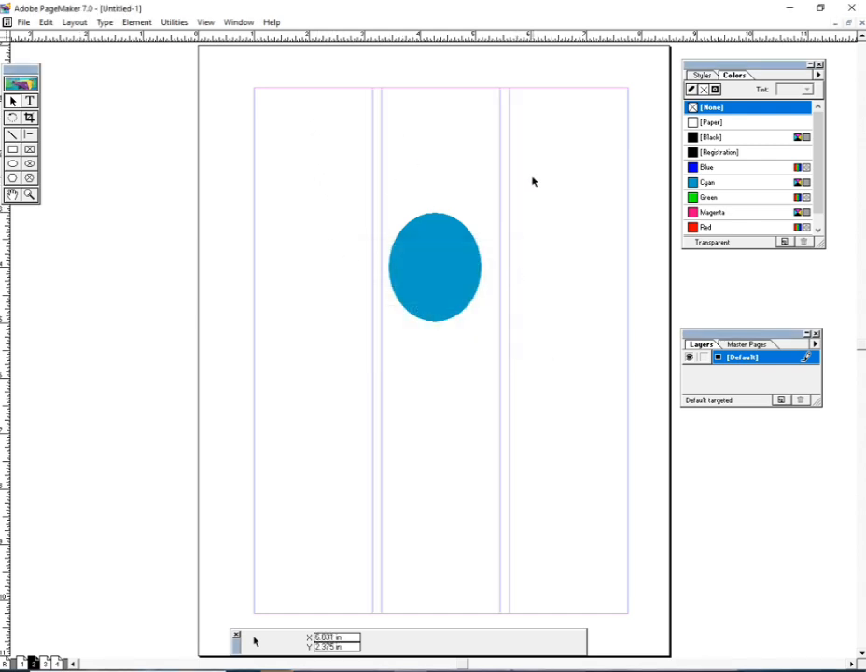
Enter about three lines of placeholder text beginning "ygjhghg jhg jhgjhg" near the top of page 2's first column.
left_click(29, 100)
left_click(307, 126)
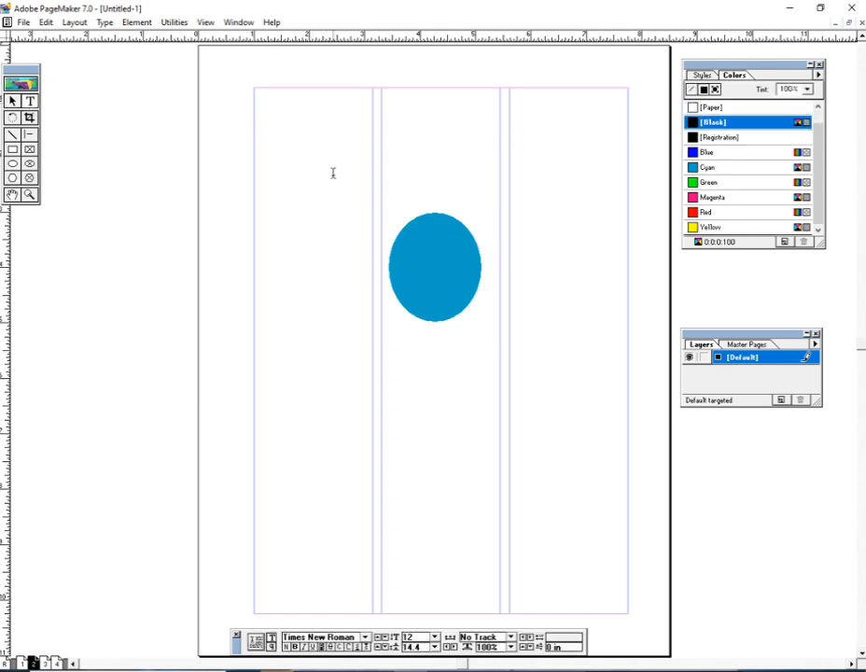
type("ygjhghg jhg jhgjh")
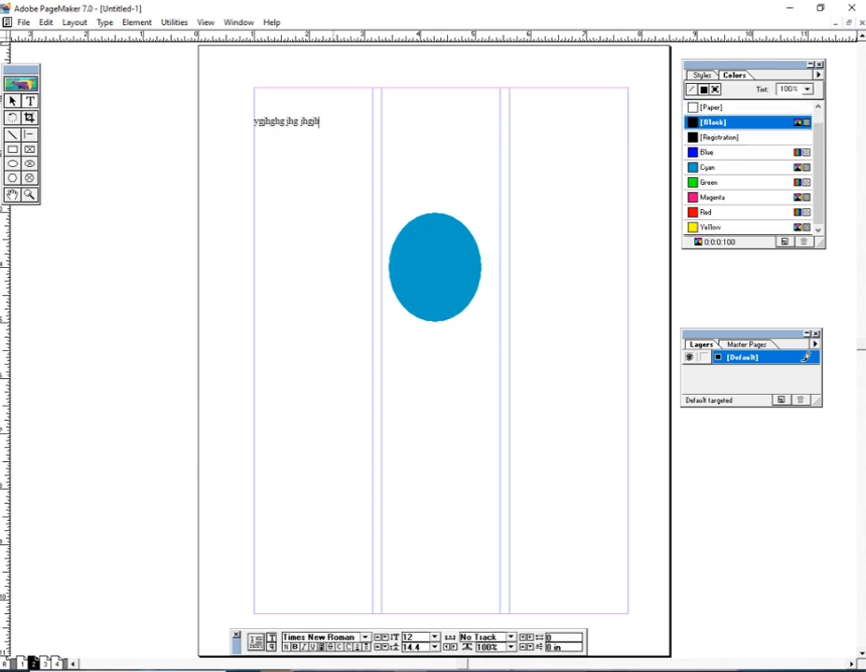
type("g  jh jhg h kh kjh kjh kjh kjhkj jk")
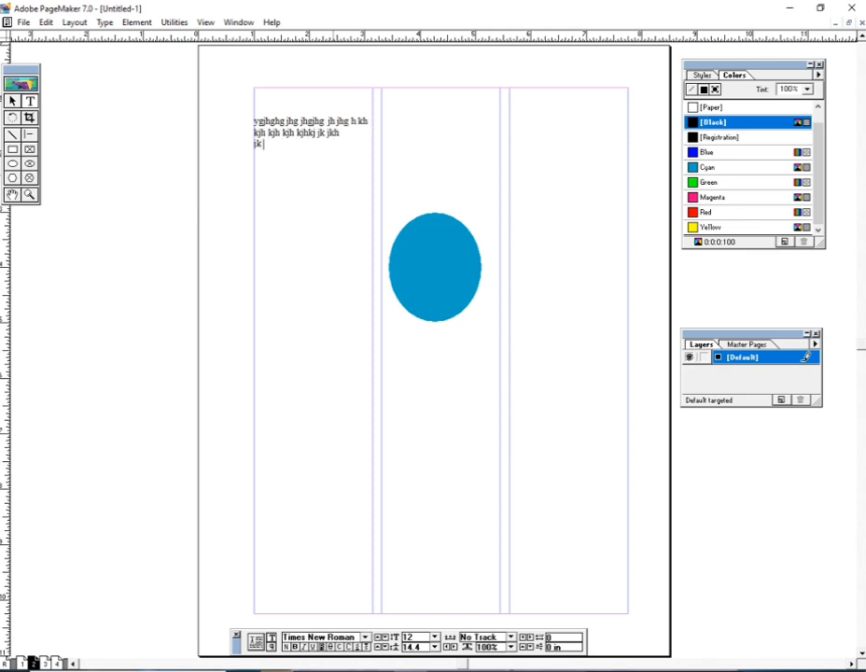
type(" jkh jk jhkjh kjh h kjh jh")
Enter two lines of placeholder text beginning "bf uygjhg hg hg" at the top of page 2's middle column.
left_click(383, 110)
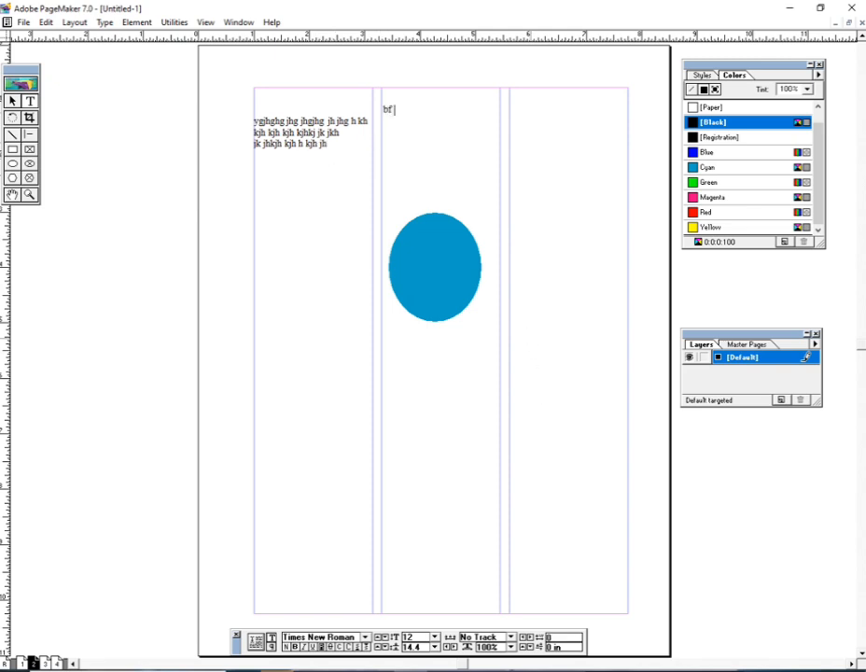
type("bf uygjhg hg hg hg hg")
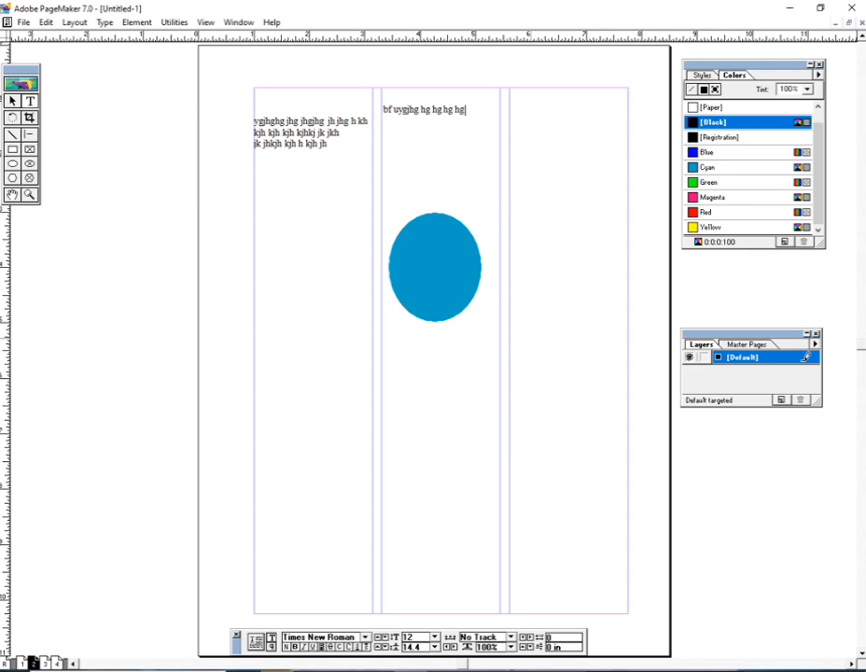
type(" g jhg jhg jhg hg ")
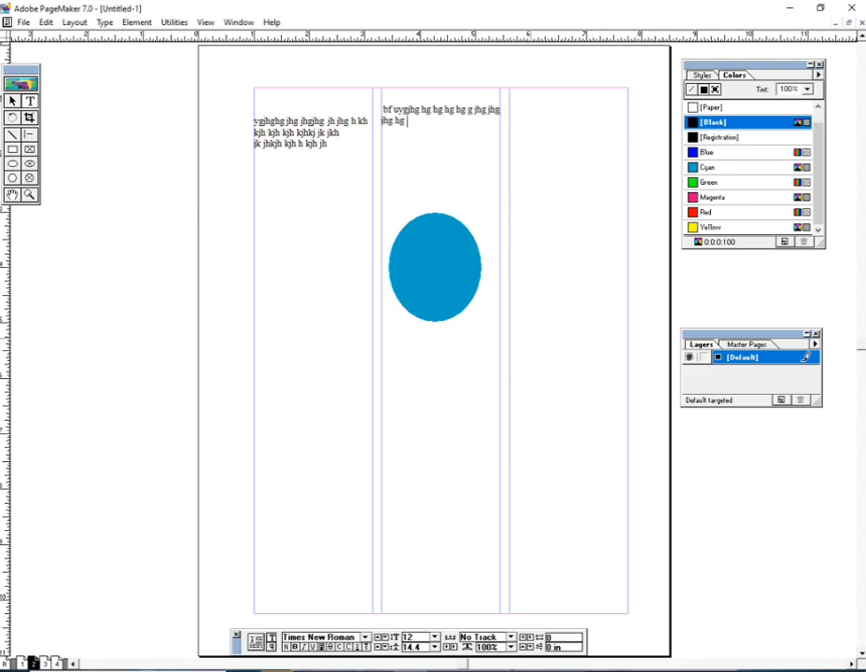
type("hg hkg gl")
Enter two lines of placeholder text beginning "jg hg jh gjhg" in the upper part of page 2's third column.
left_click(527, 146)
type("jg hg jh gjhg jh ")
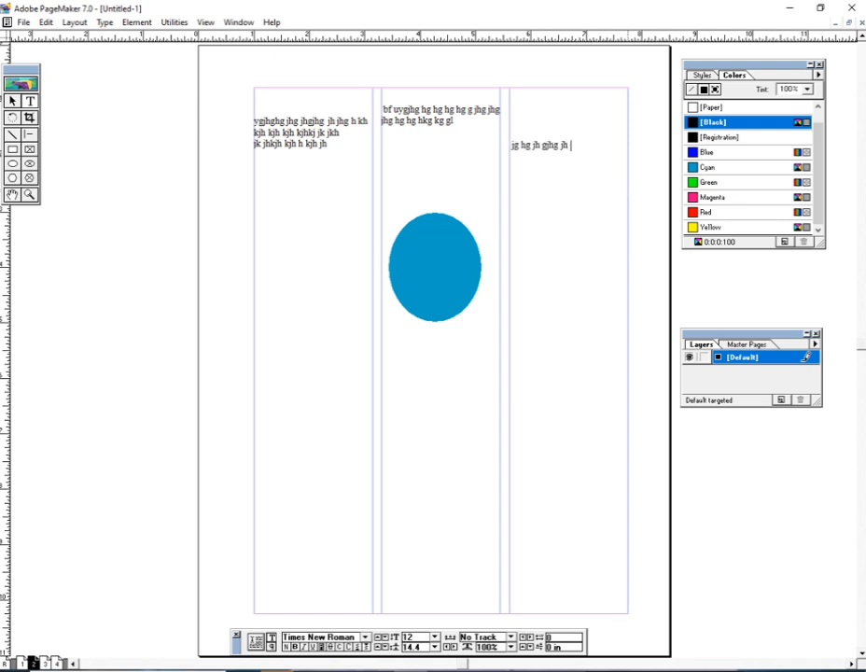
type("jhgjh jhg jh jh jh gjh")
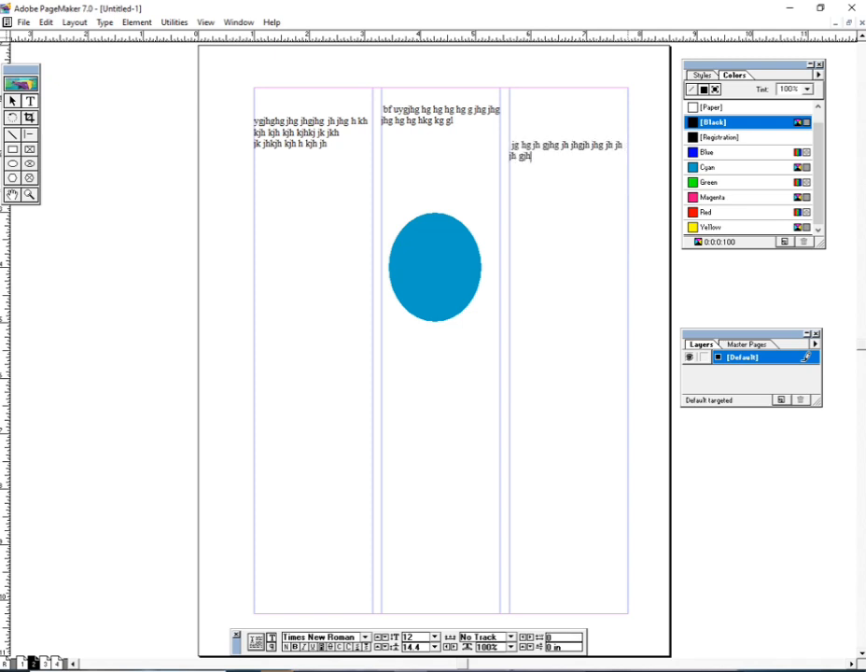
type(" ggjh g gyjh g")
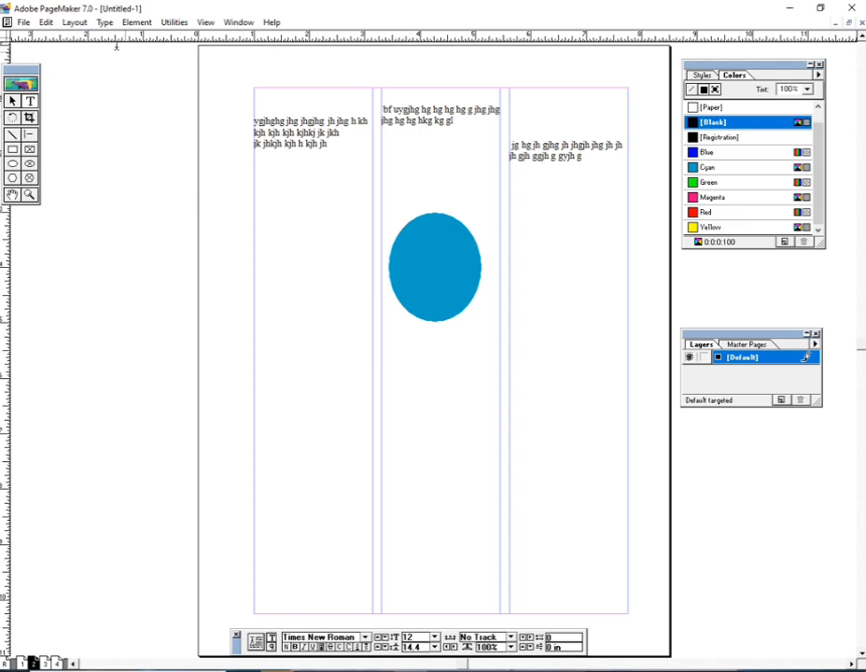
Set page 2 back to one column with Column Guides.
left_click(74, 22)
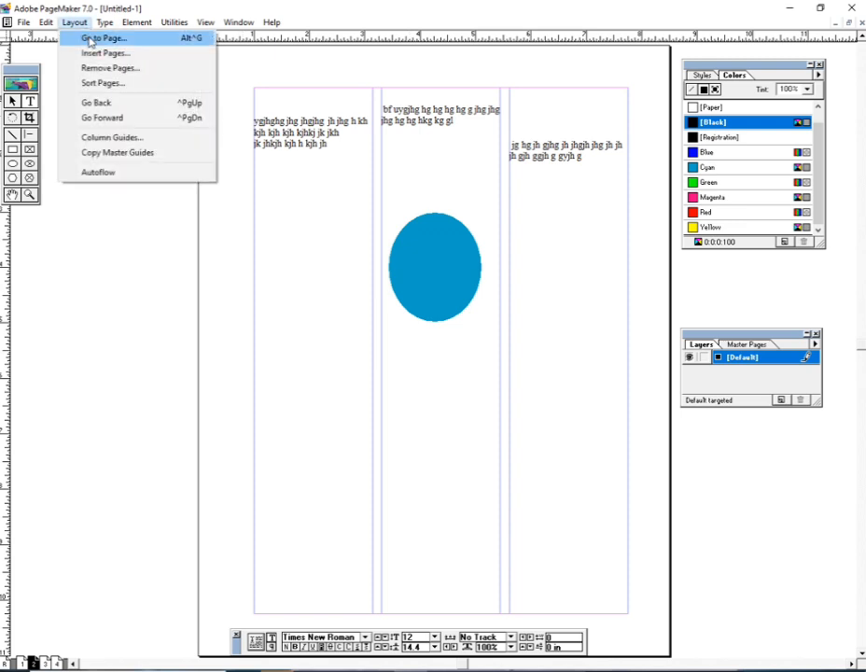
left_click(107, 138)
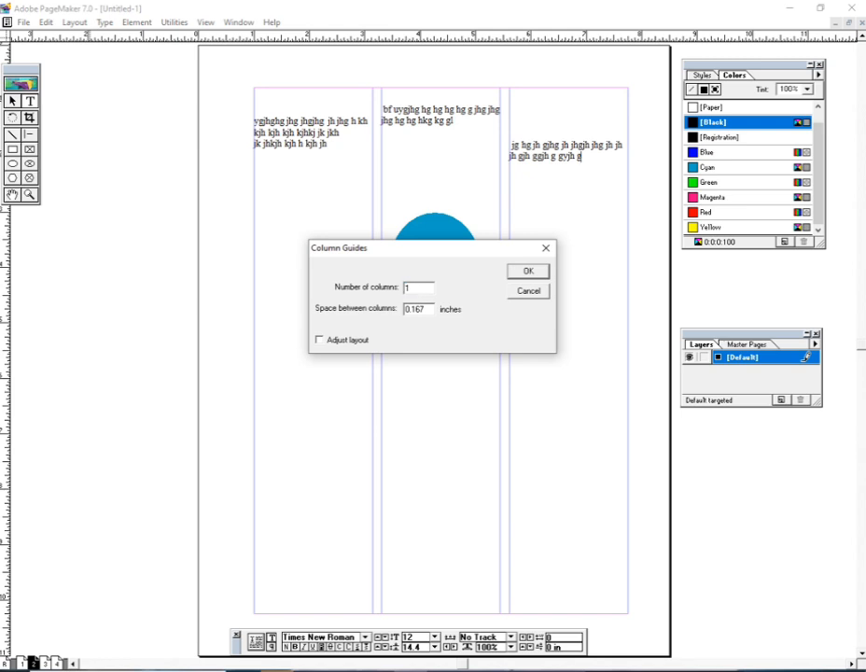
key("Return")
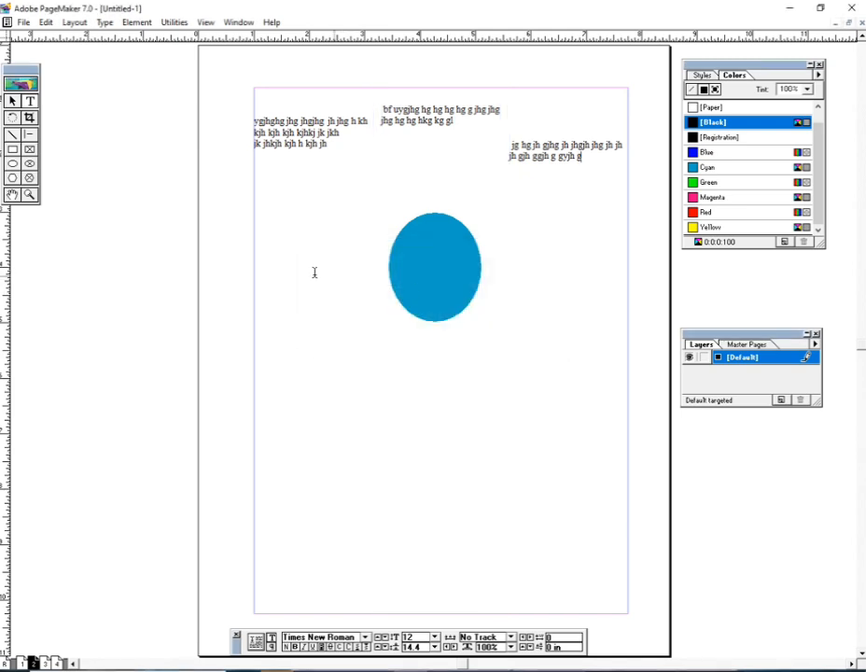
Draw a black-filled rectangle about 3.75 in wide and 1.95 in high on the master page, and check pages 1 to 4 for it.
left_click(76, 22)
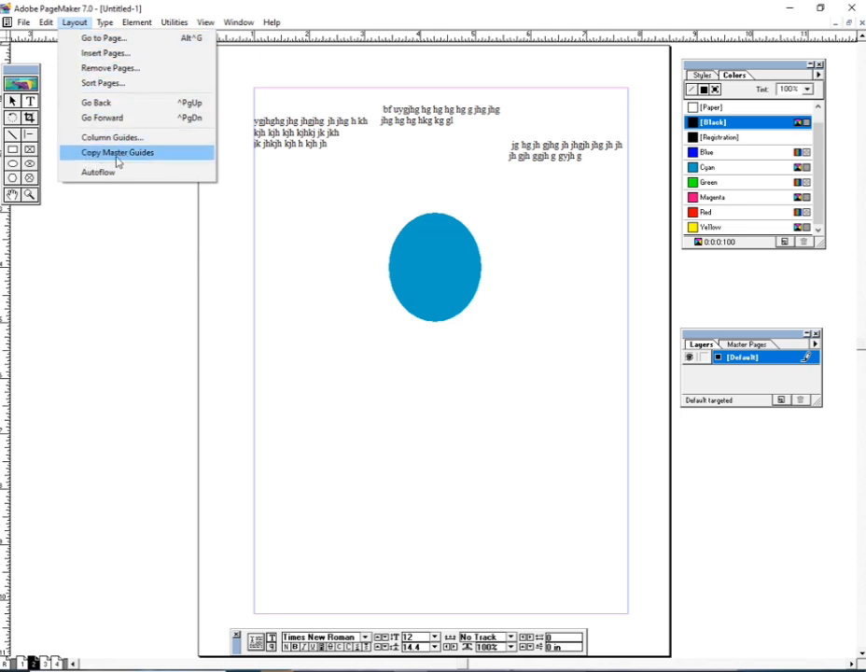
left_click(153, 200)
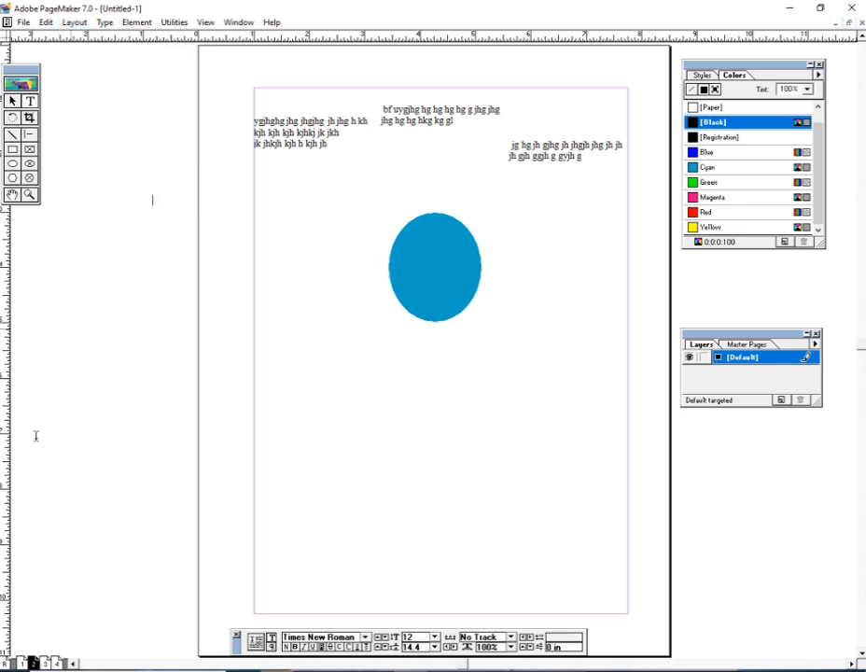
left_click(6, 663)
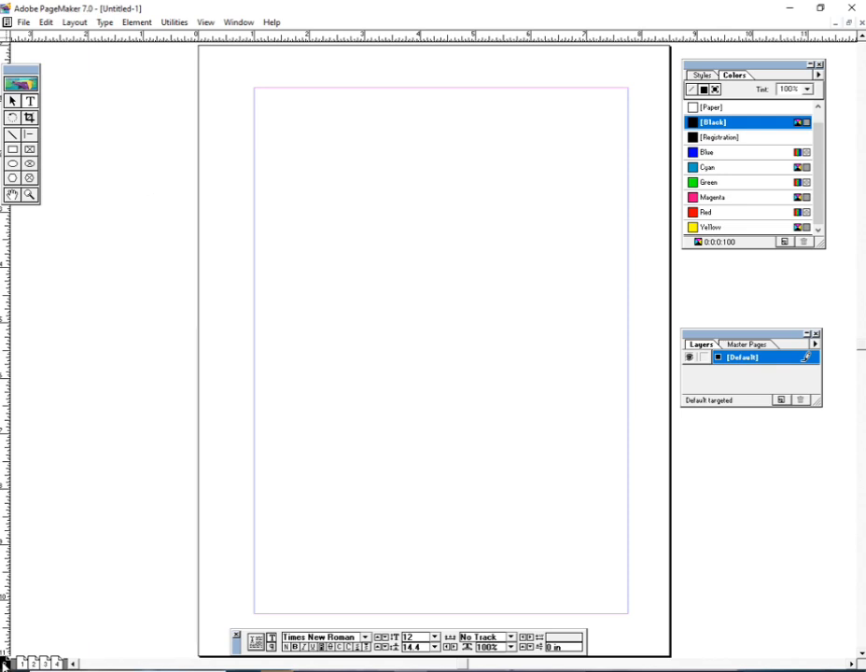
left_click(12, 150)
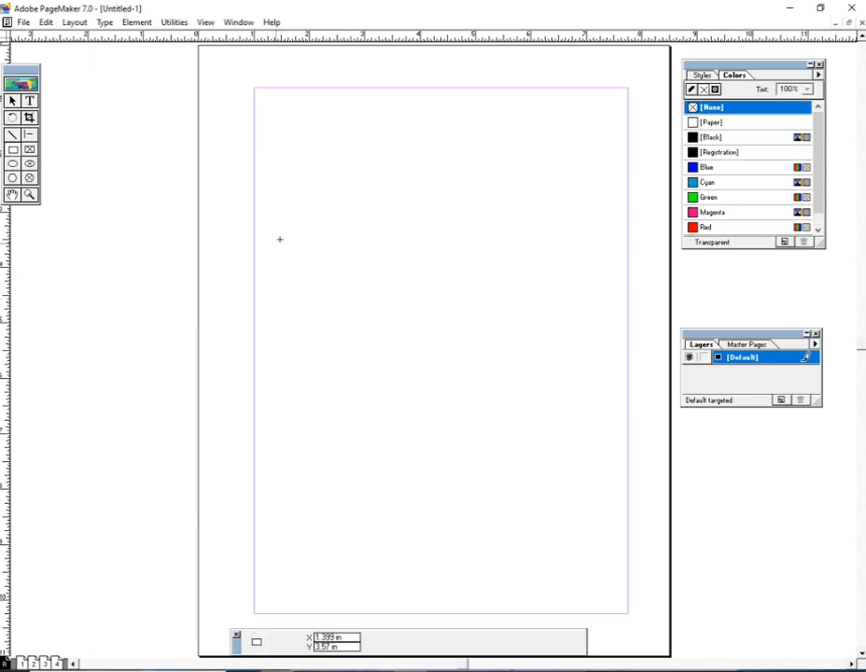
left_click_drag(285, 232, 493, 341)
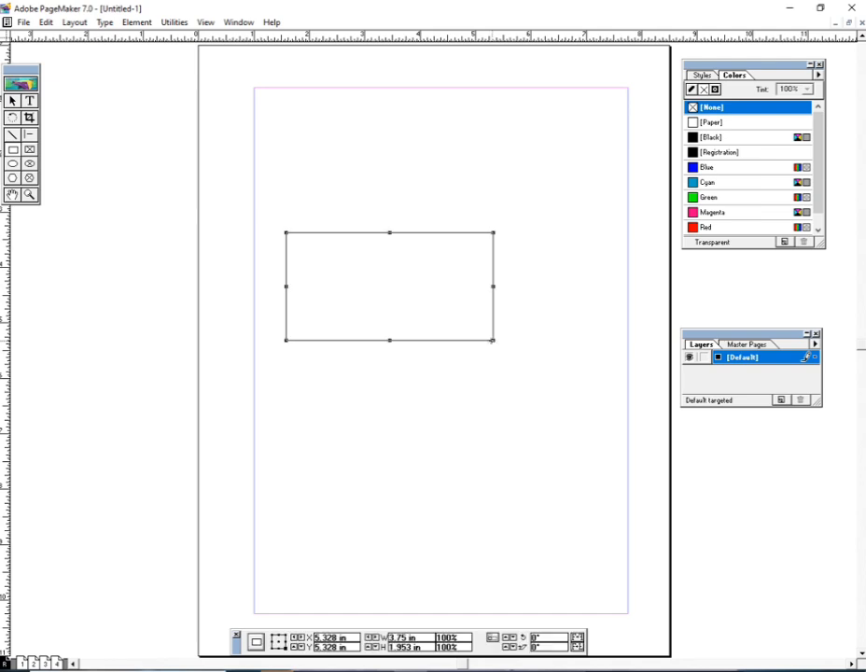
left_click(706, 227)
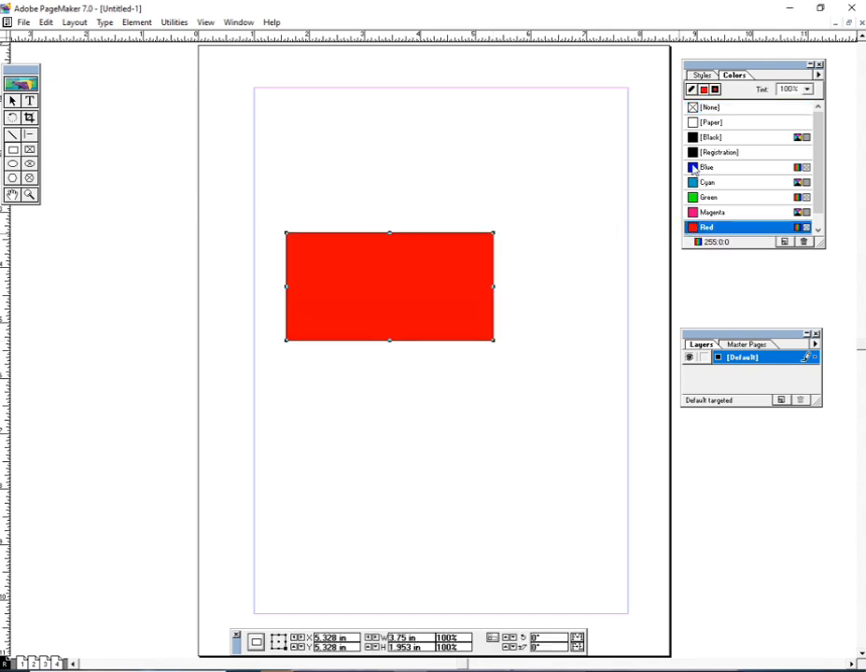
left_click(705, 137)
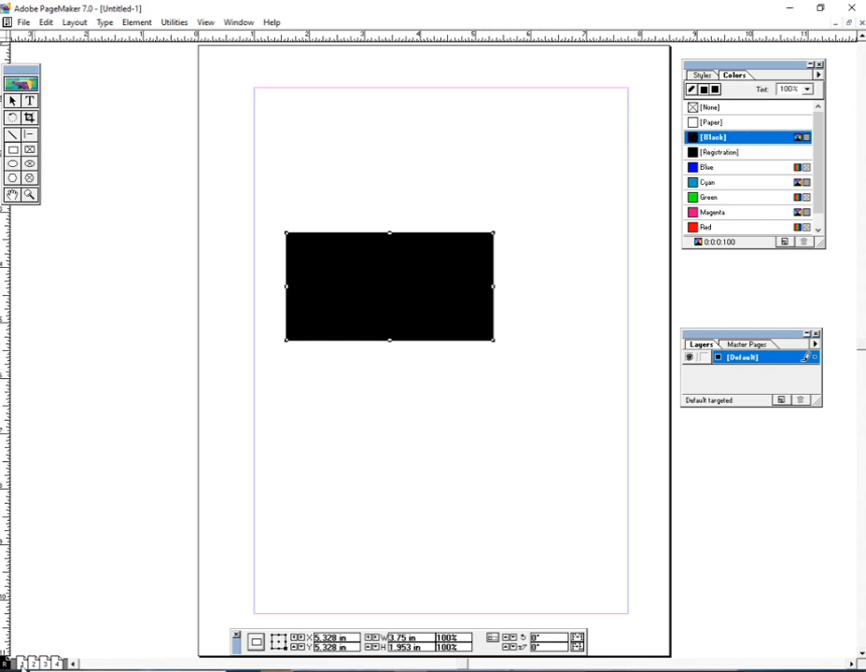
left_click(22, 664)
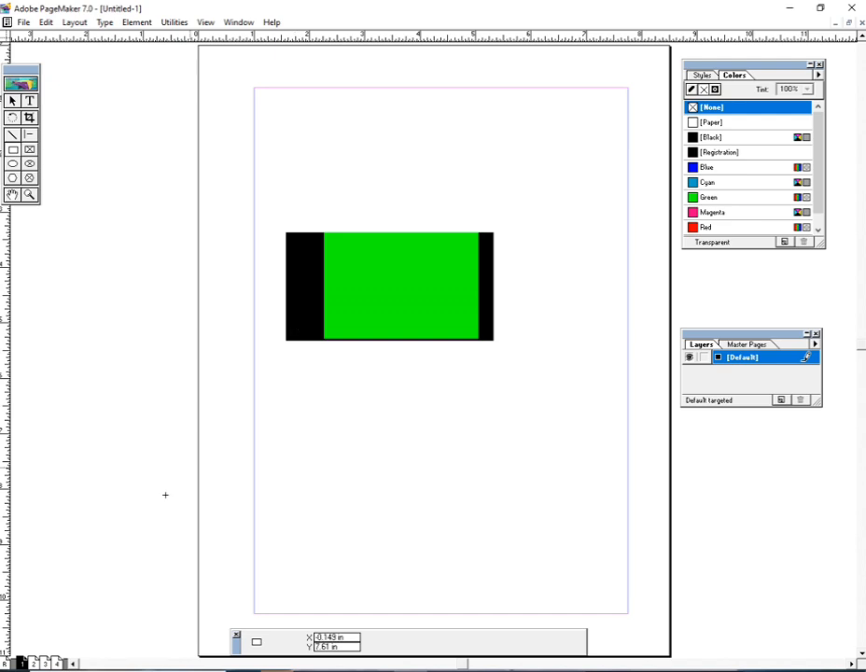
left_click(33, 664)
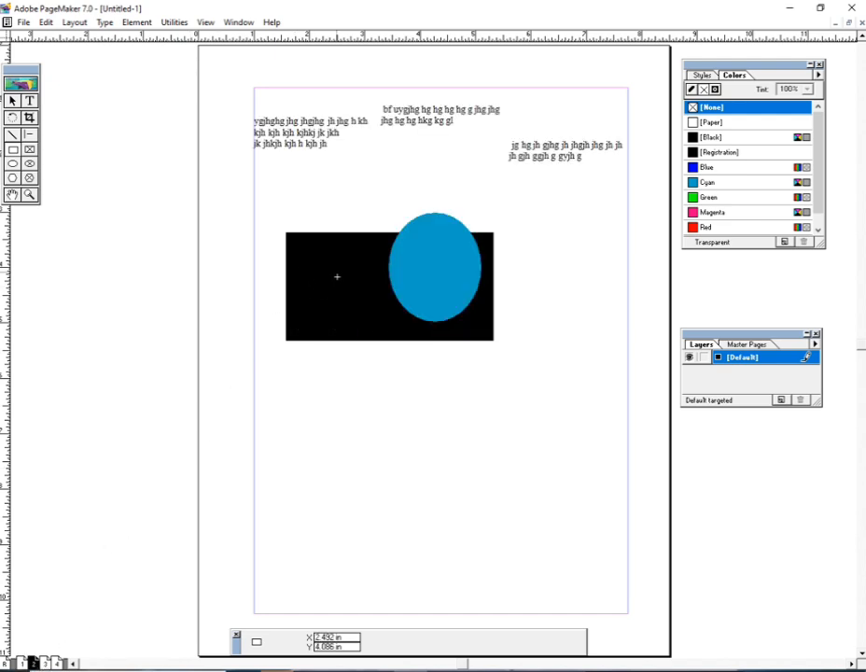
left_click(45, 664)
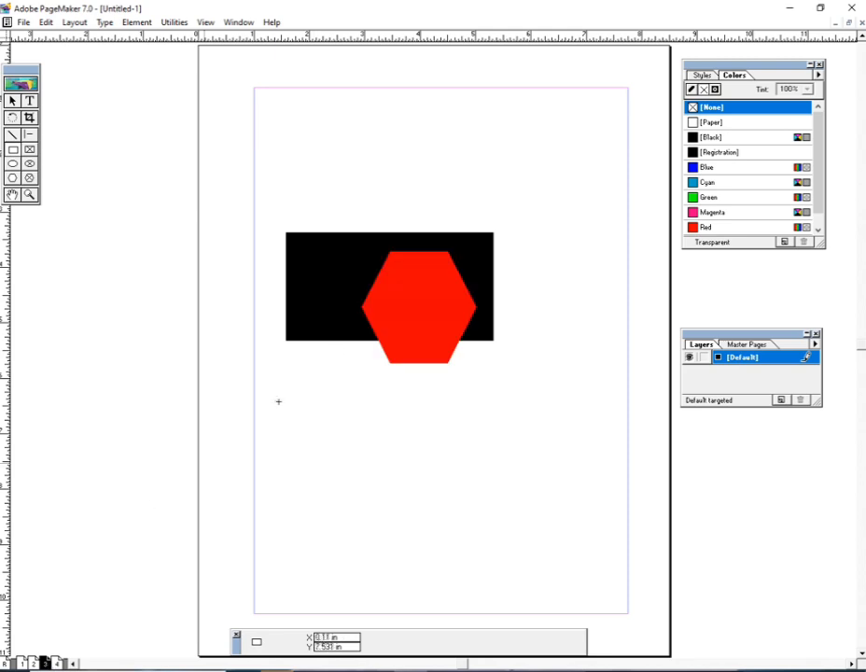
left_click(57, 664)
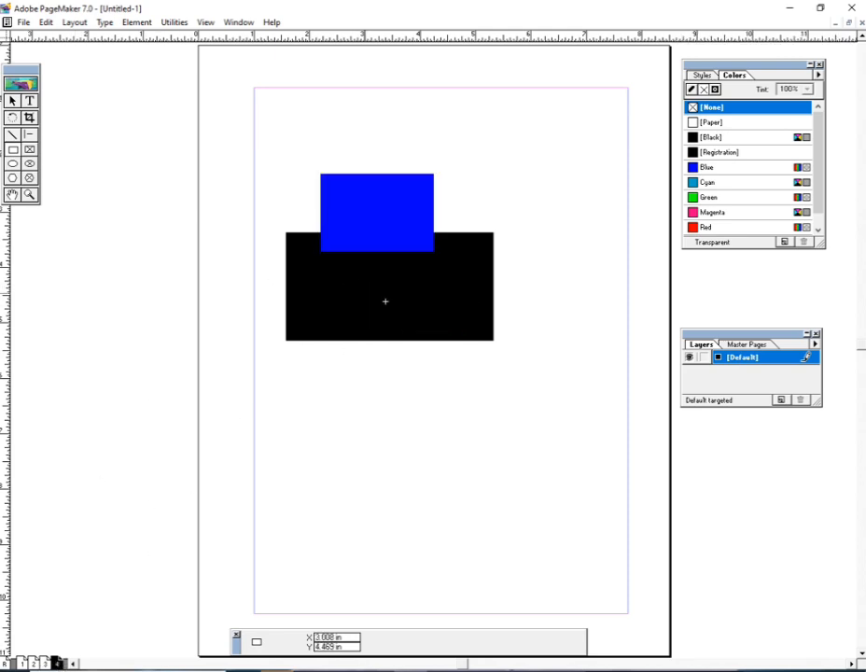
Add a horizontal ruler guide at about 3.6 in and a vertical one at about 2.9 in across the master page's rectangle.
left_click(6, 665)
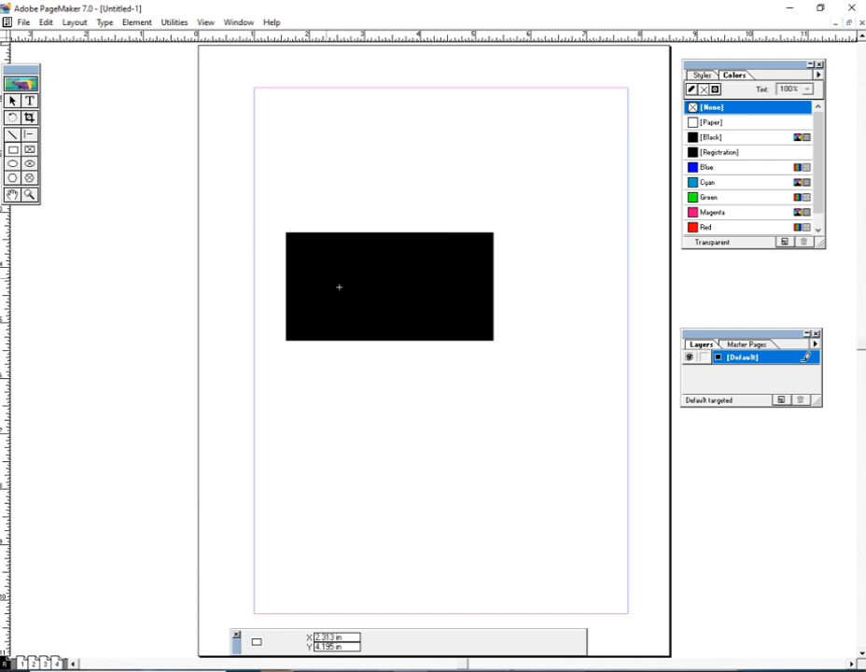
left_click_drag(355, 42, 348, 243)
left_click_drag(5, 317, 359, 313)
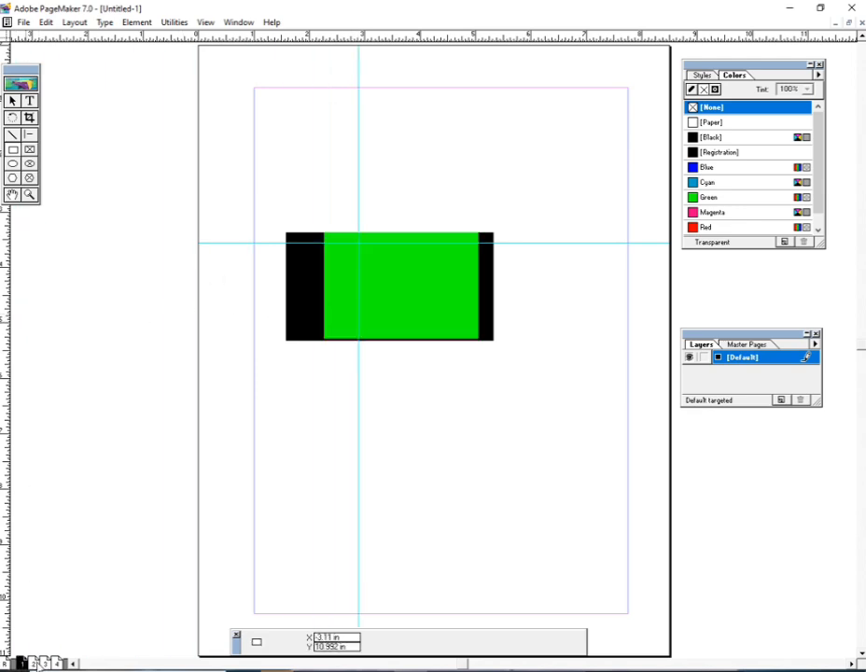
Examine pages 1 to 4 for the master page's guides and check whether Copy Master Guides is available.
left_click(33, 663)
left_click(45, 663)
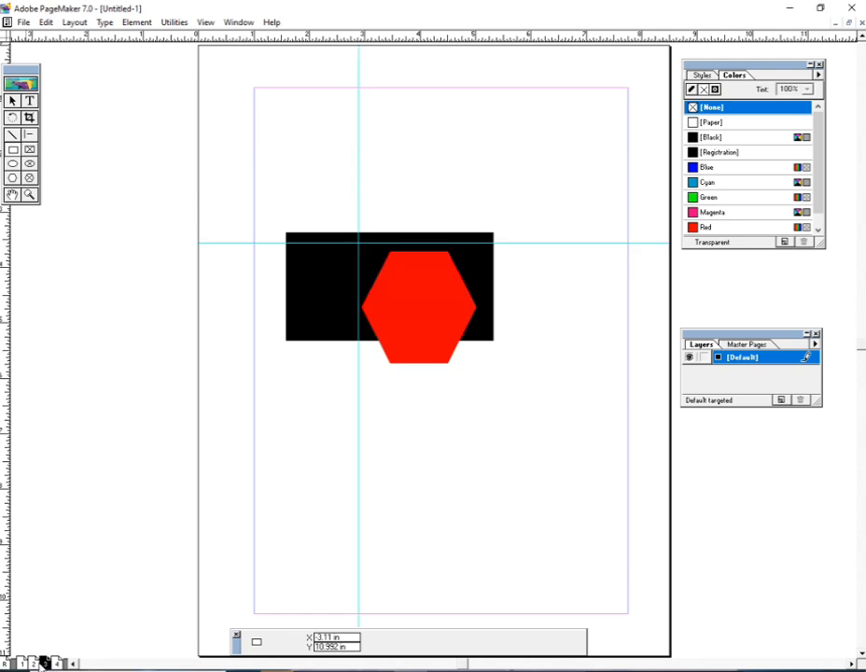
left_click(33, 663)
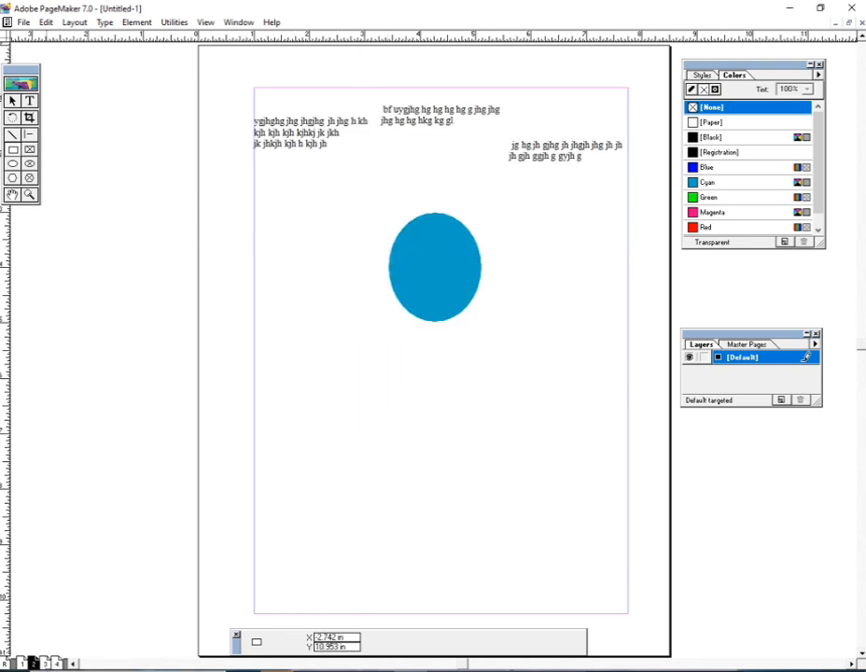
left_click(44, 663)
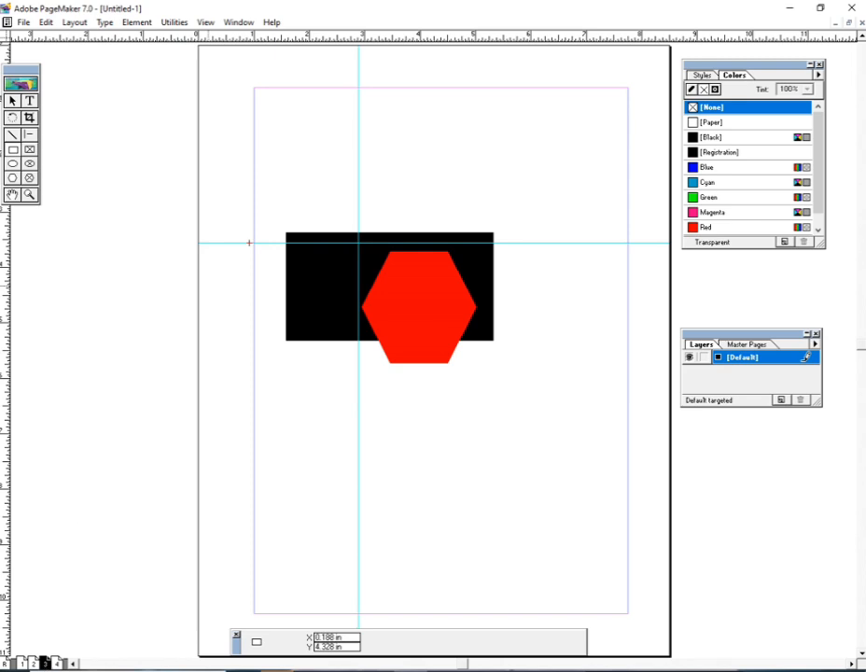
left_click(57, 663)
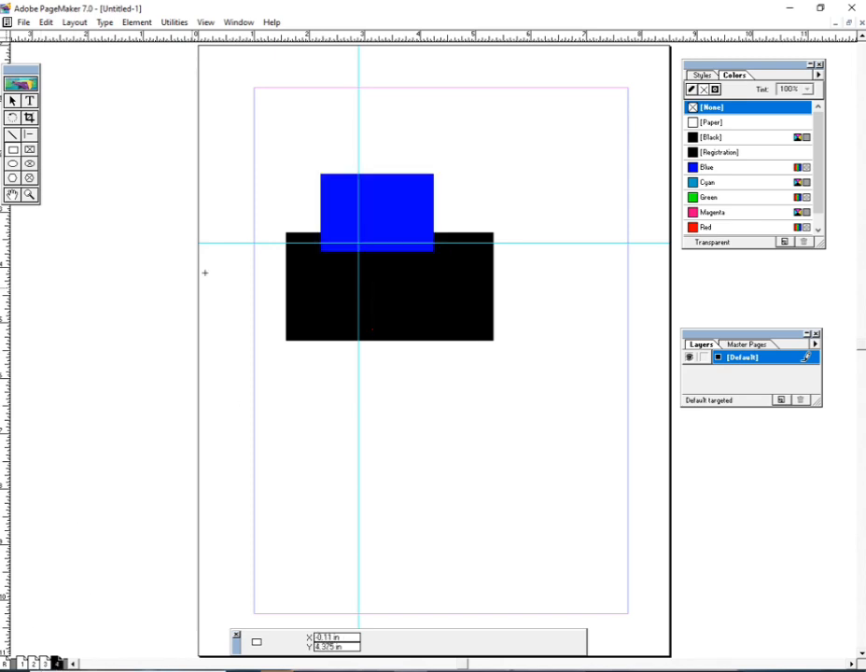
left_click(75, 22)
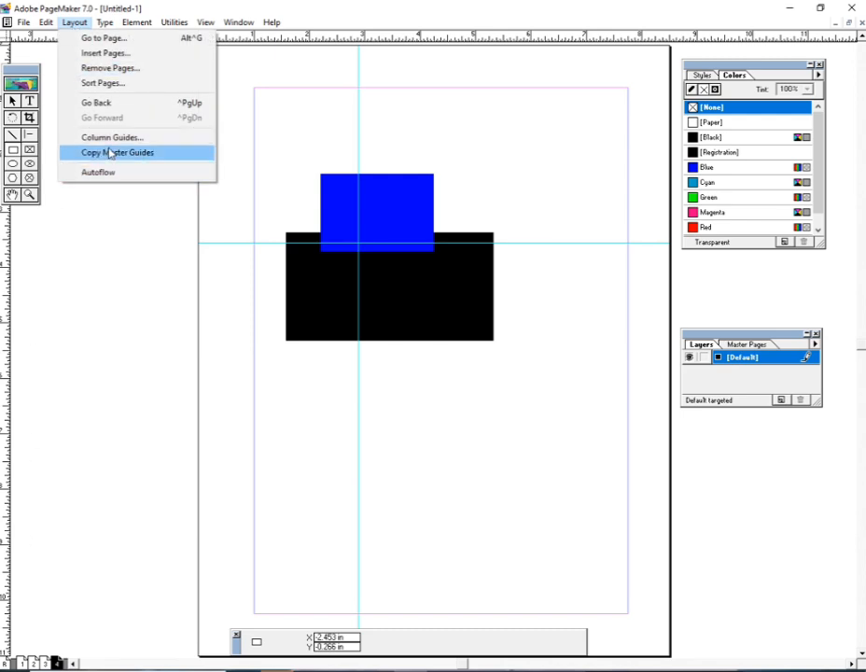
left_click(5, 664)
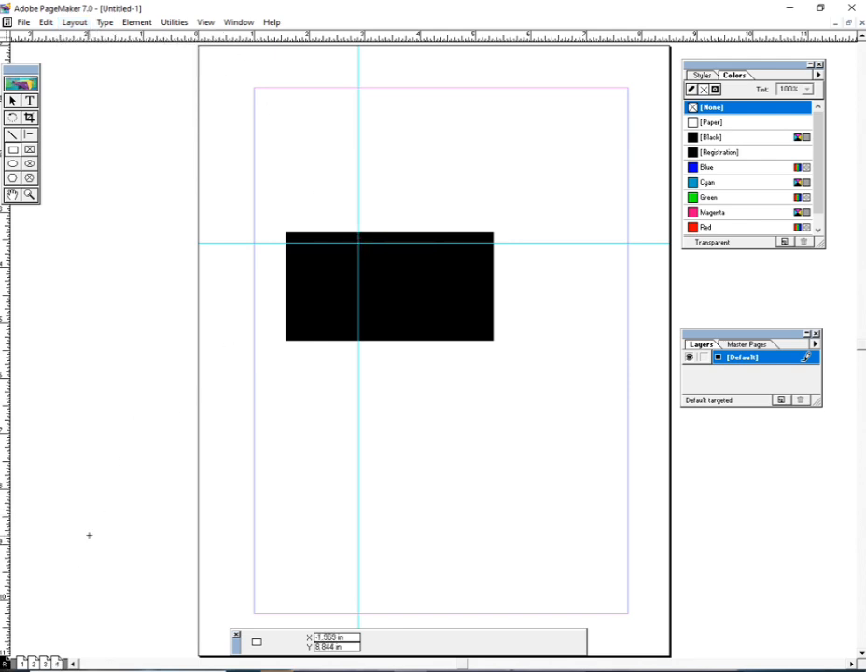
left_click(44, 664)
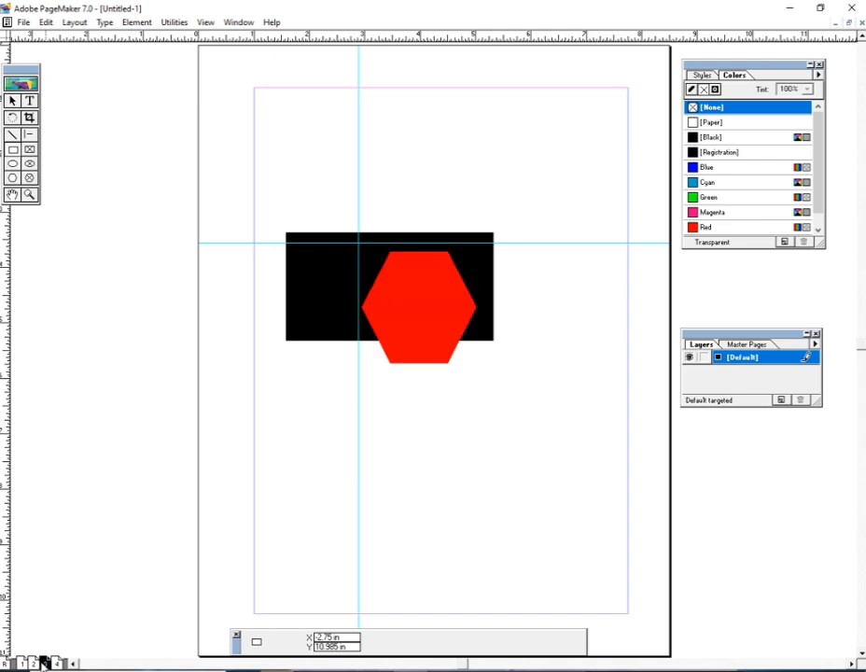
left_click(74, 21)
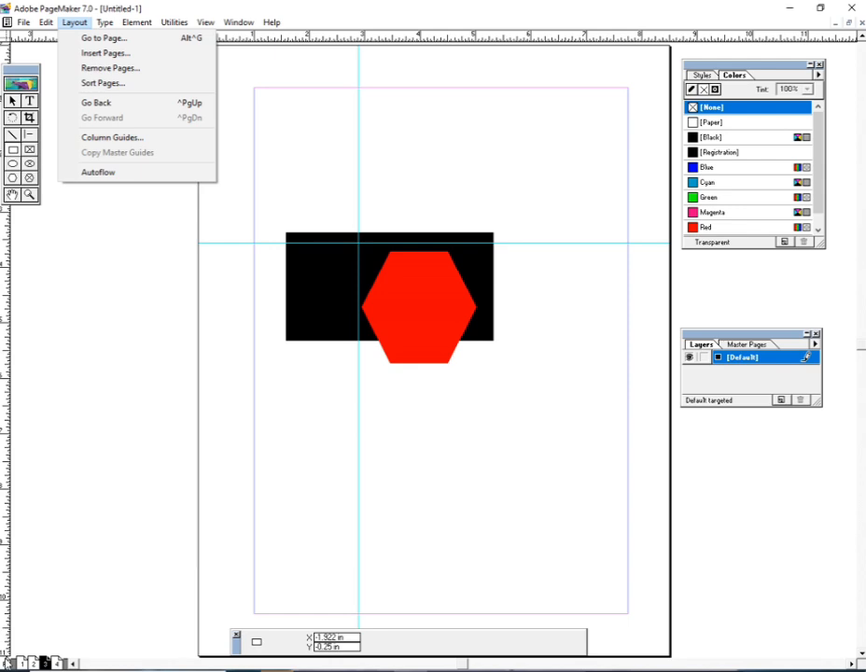
left_click(272, 236)
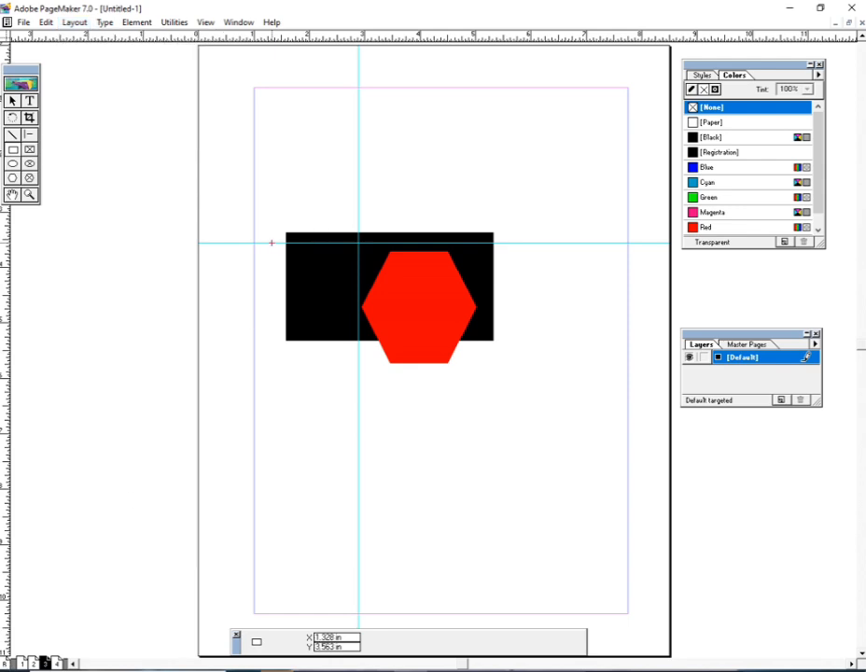
Move page 3's horizontal guide down to about 7.2 in and its vertical guide left to about 0.8 in.
left_click(12, 101)
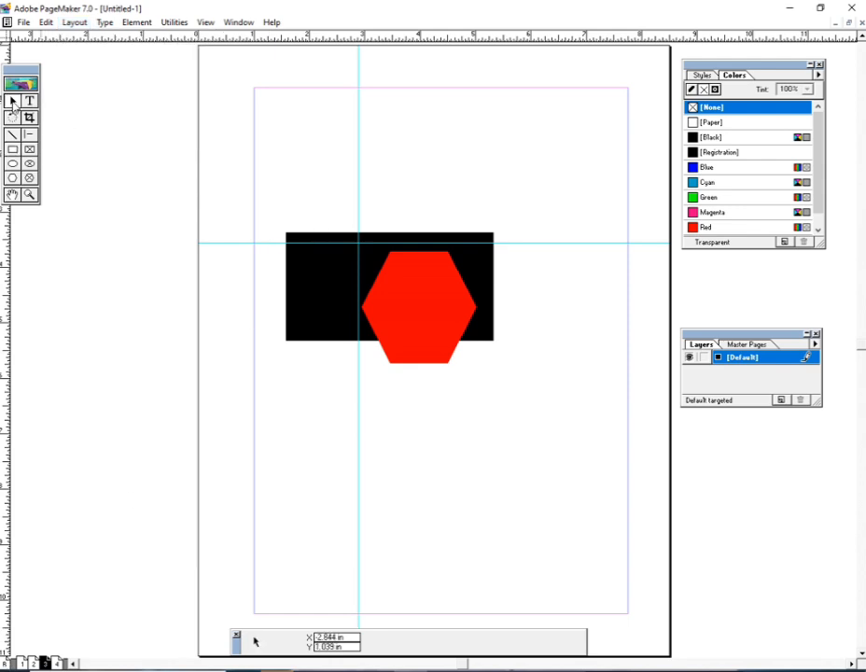
left_click_drag(247, 245, 245, 443)
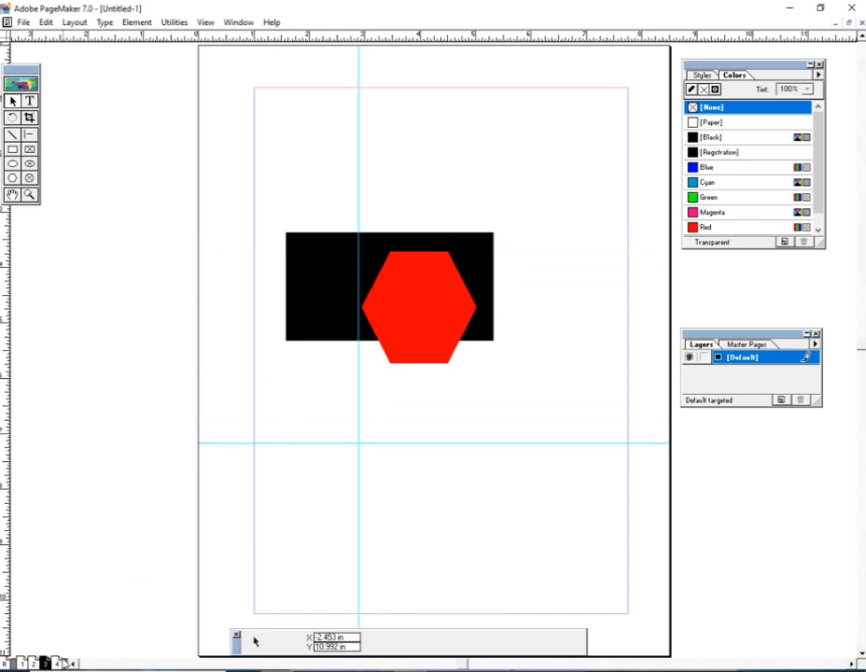
left_click_drag(358, 418, 245, 399)
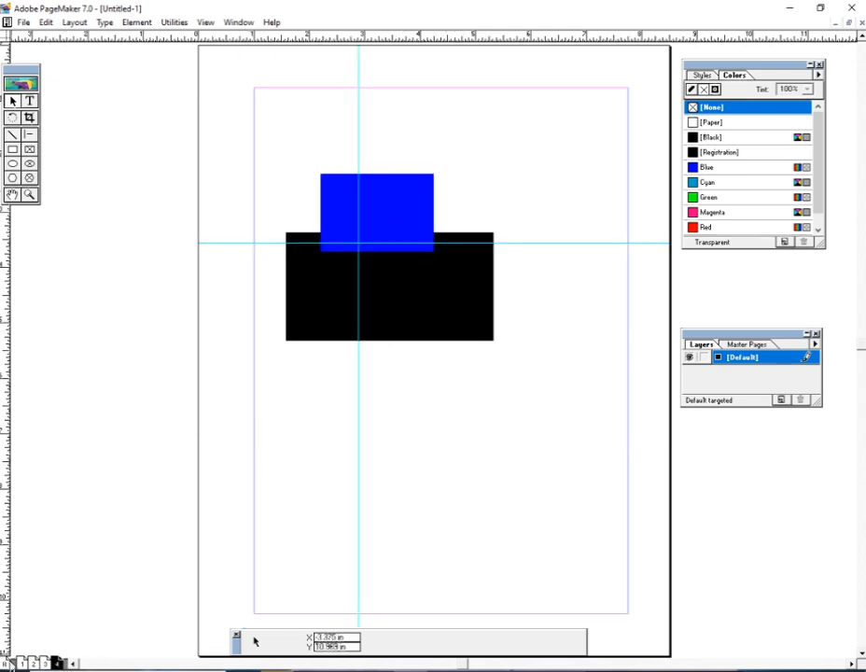
Compare page 3's guides with the master page and realign them with Copy Master Guides.
left_click(6, 663)
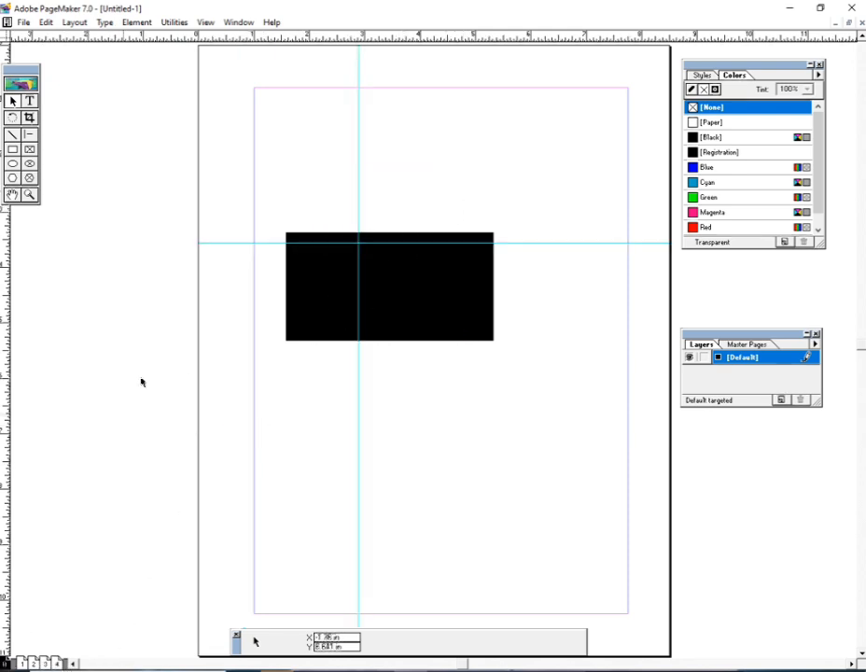
left_click(57, 664)
left_click(45, 663)
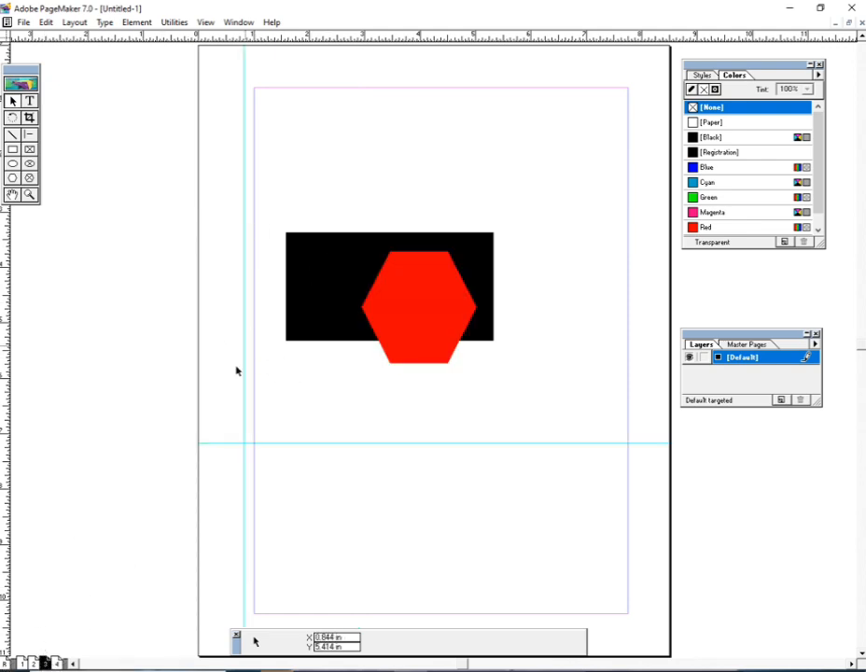
left_click(5, 664)
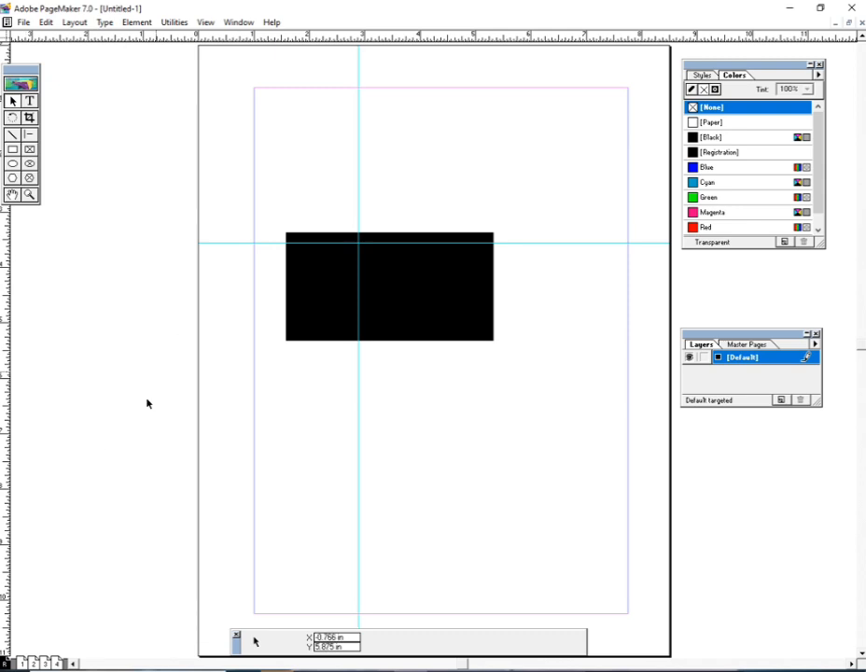
left_click(44, 663)
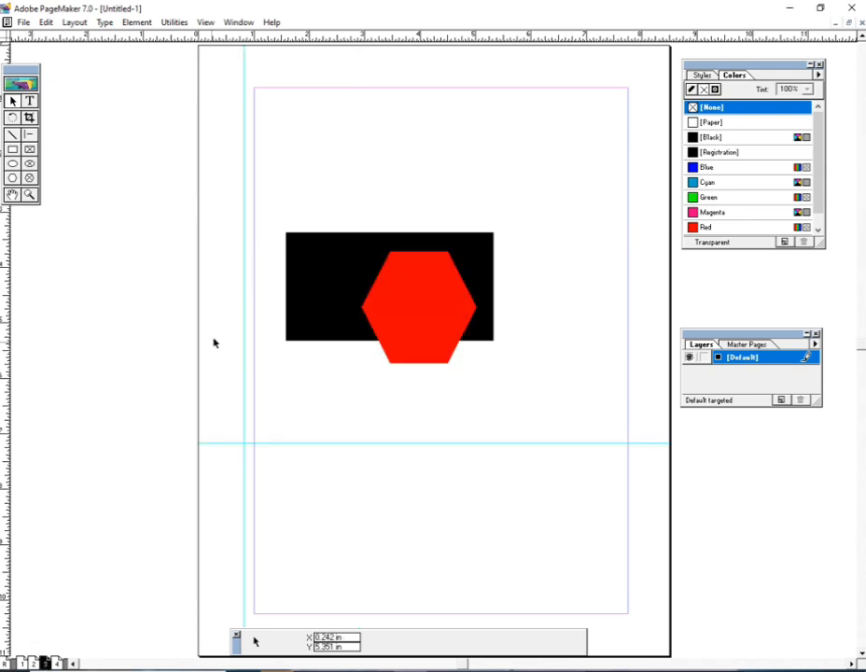
left_click(82, 24)
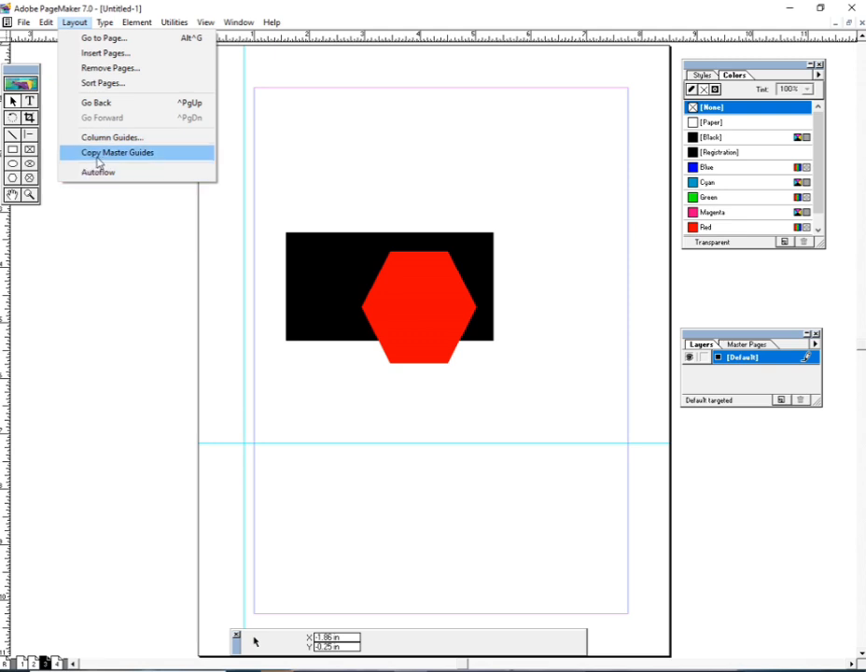
left_click(101, 155)
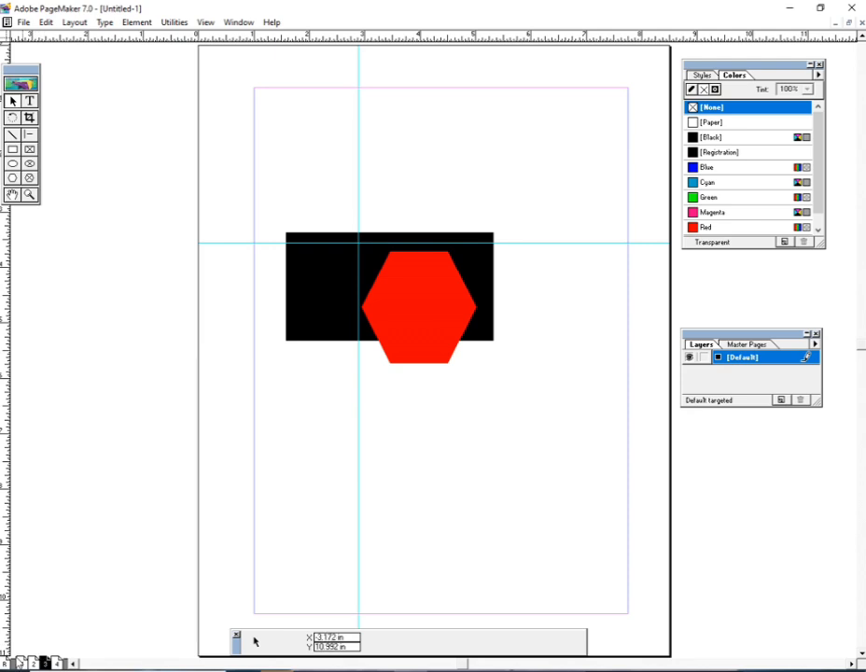
left_click(6, 662)
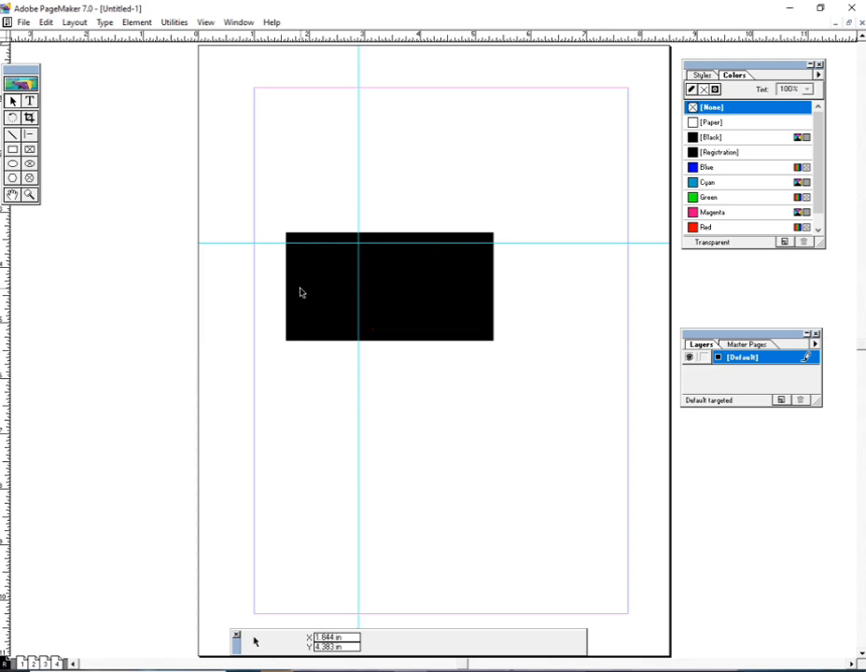